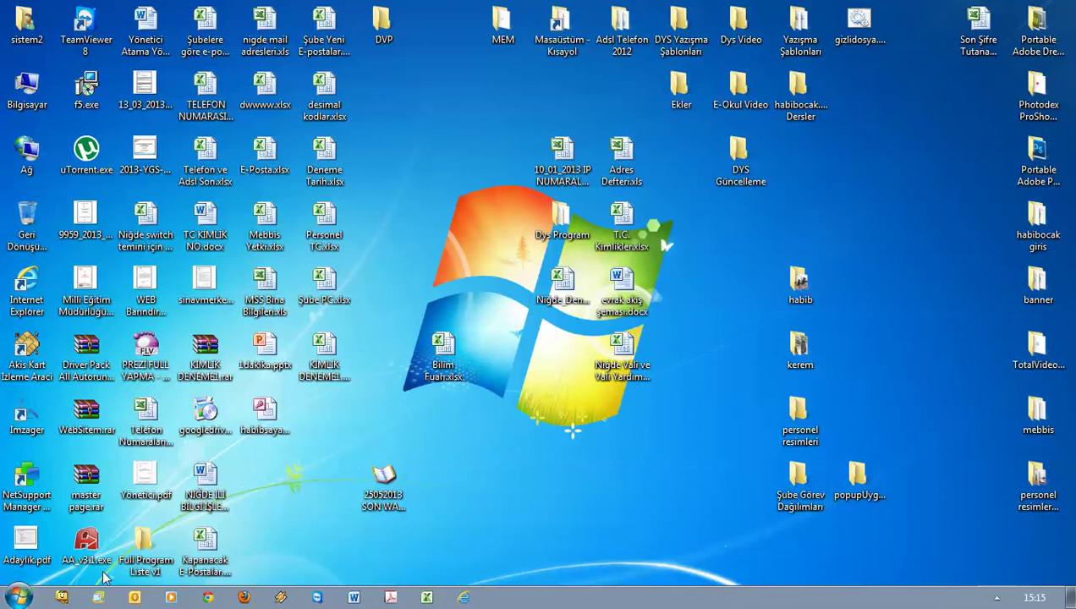
# Launch Windows Live Mail from the Start menu's All Programs (Tüm Programlar) list
pyautogui.click(18, 596)
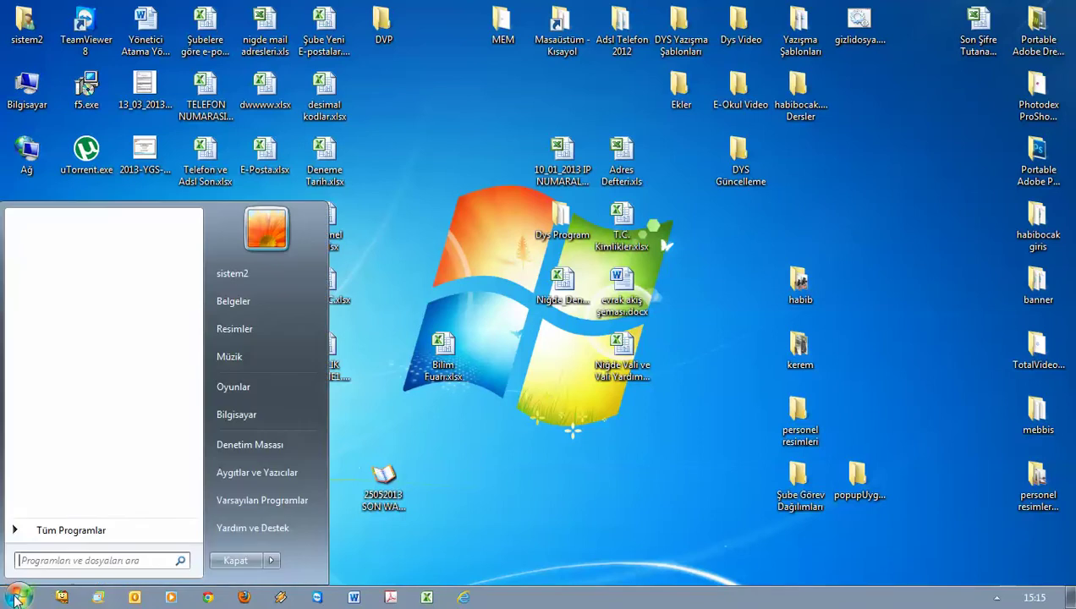
pyautogui.click(93, 533)
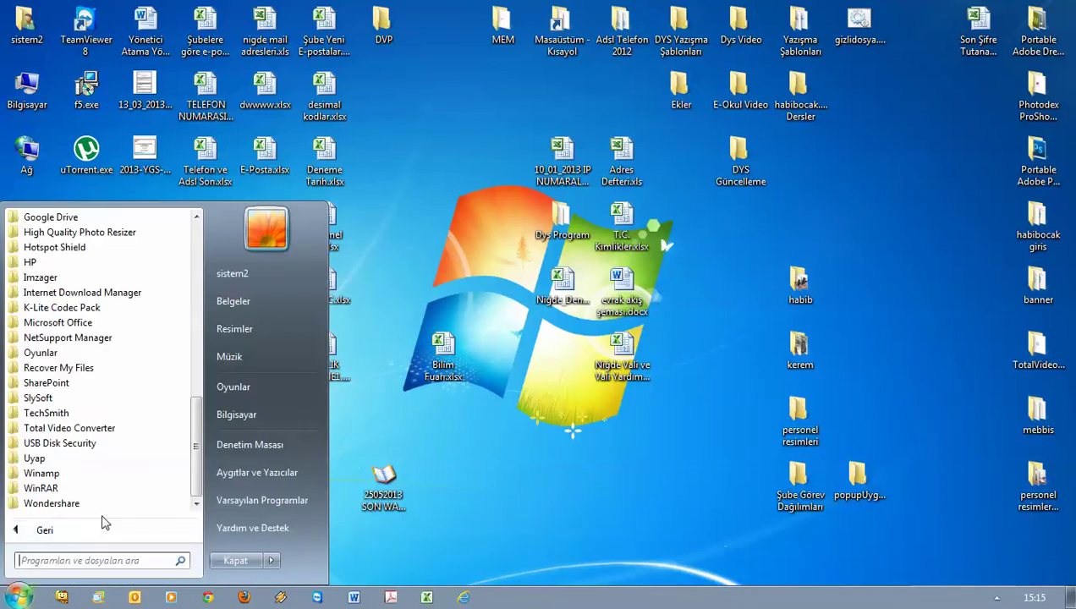
pyautogui.scroll(6, 78, 414)
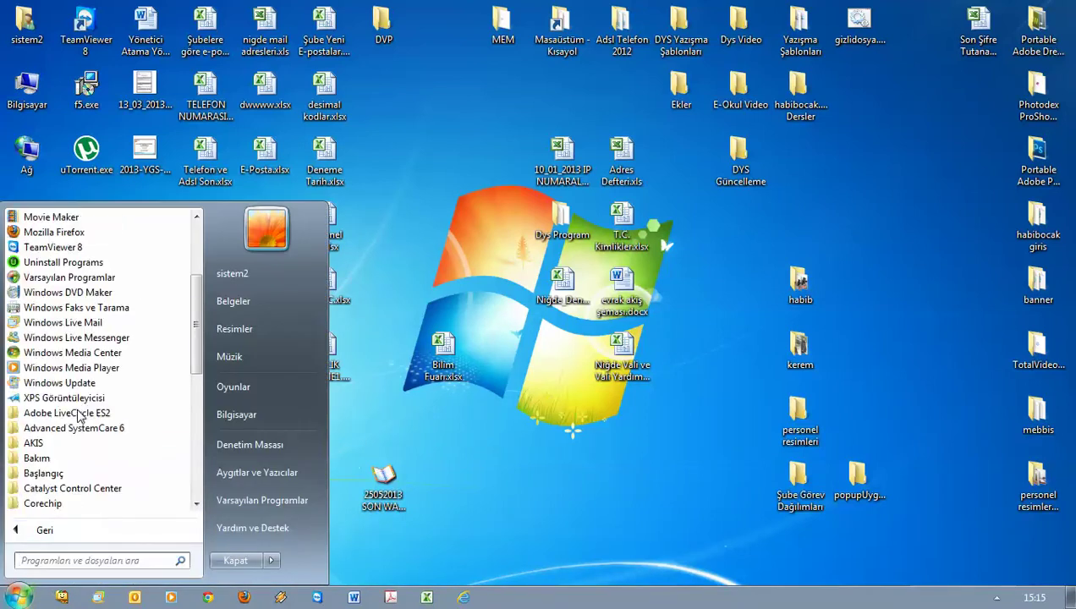
pyautogui.click(74, 326)
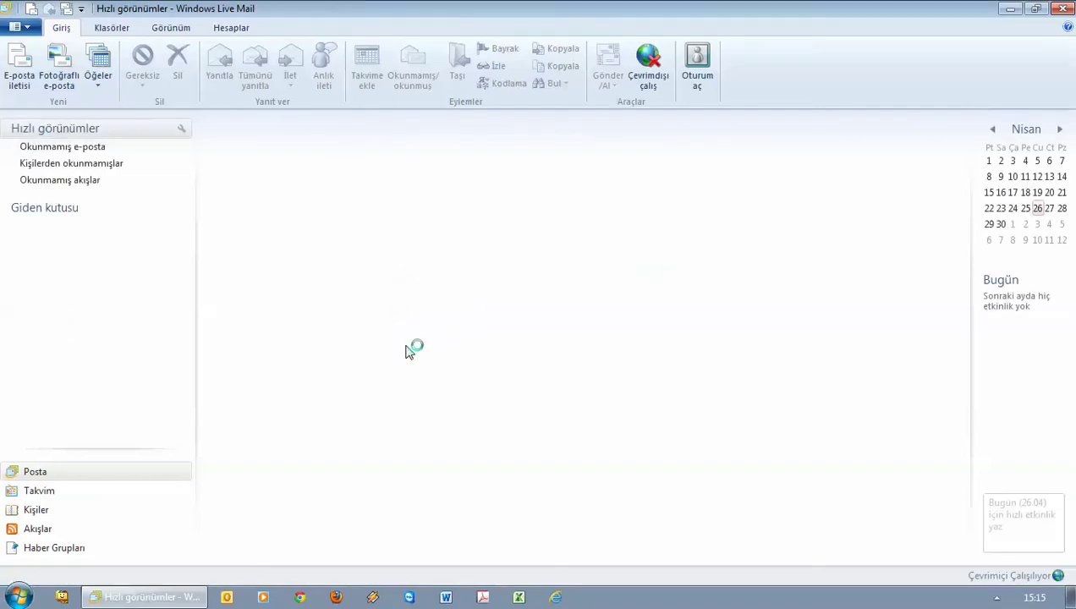
# In Contacts (Kişiler), add a contact with first name, surname and personal e-mail, and save it
pyautogui.click(43, 511)
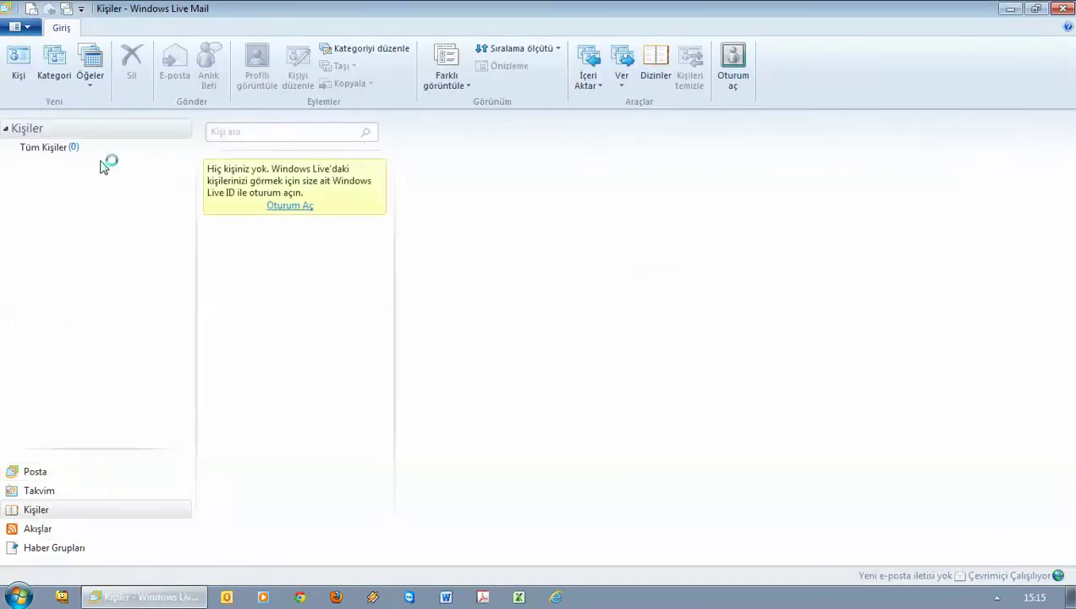
pyautogui.click(19, 61)
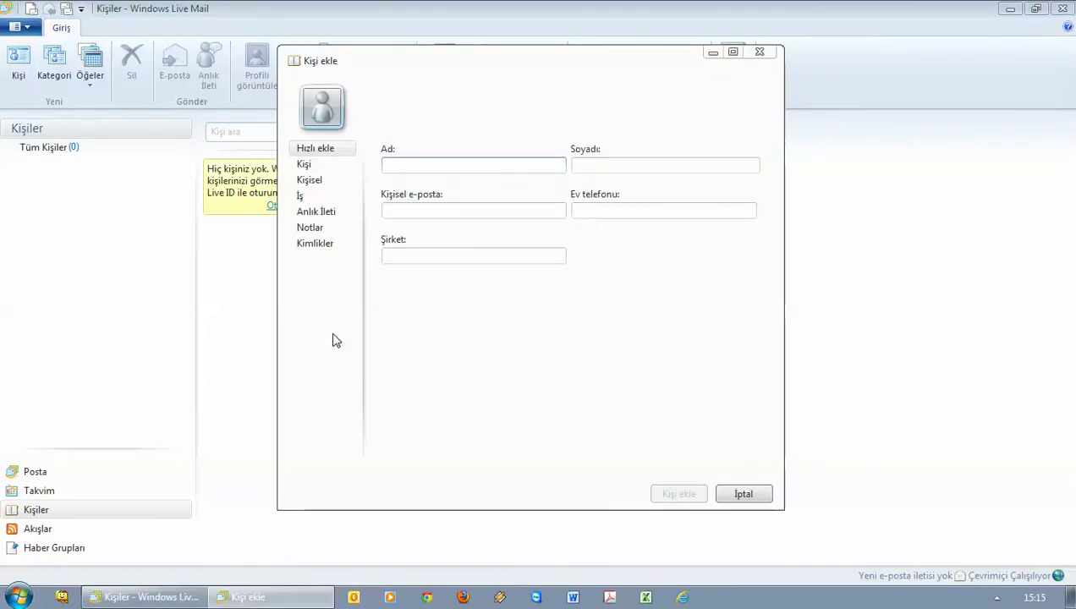
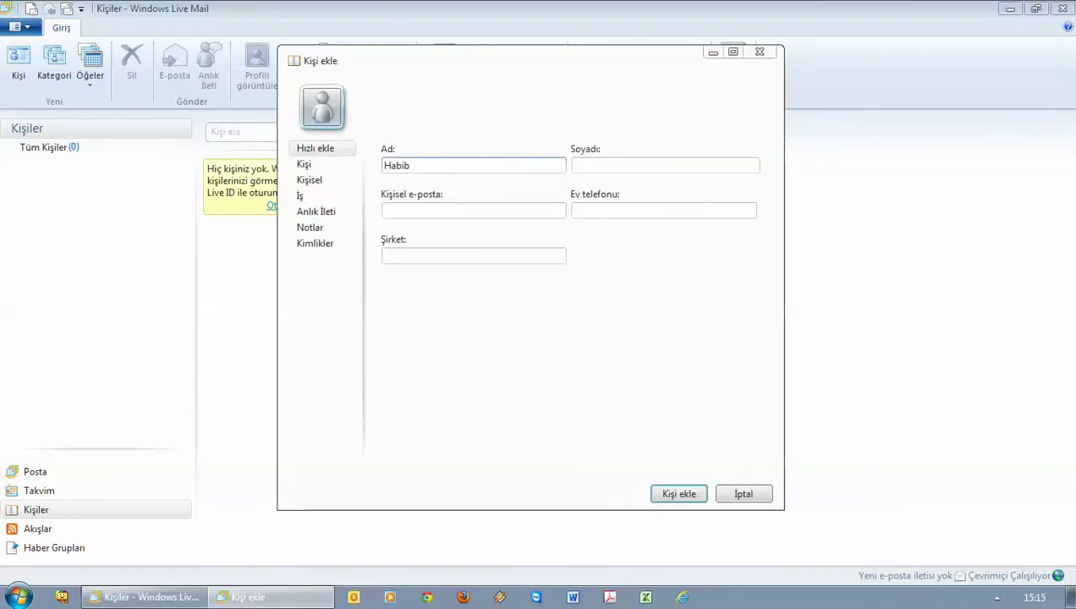
pyautogui.press('Tab')
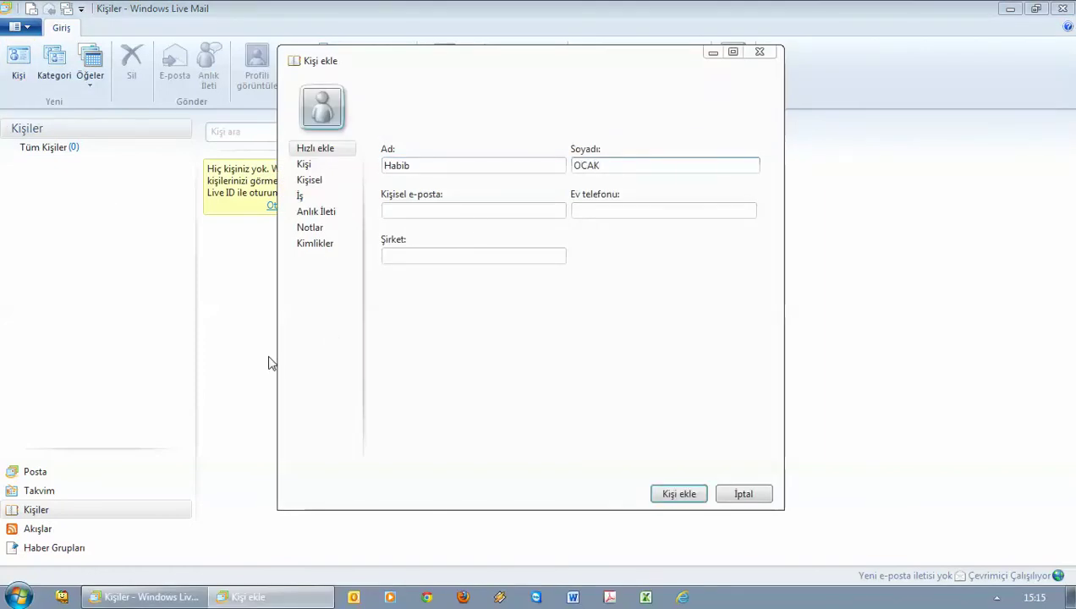
pyautogui.click(469, 212)
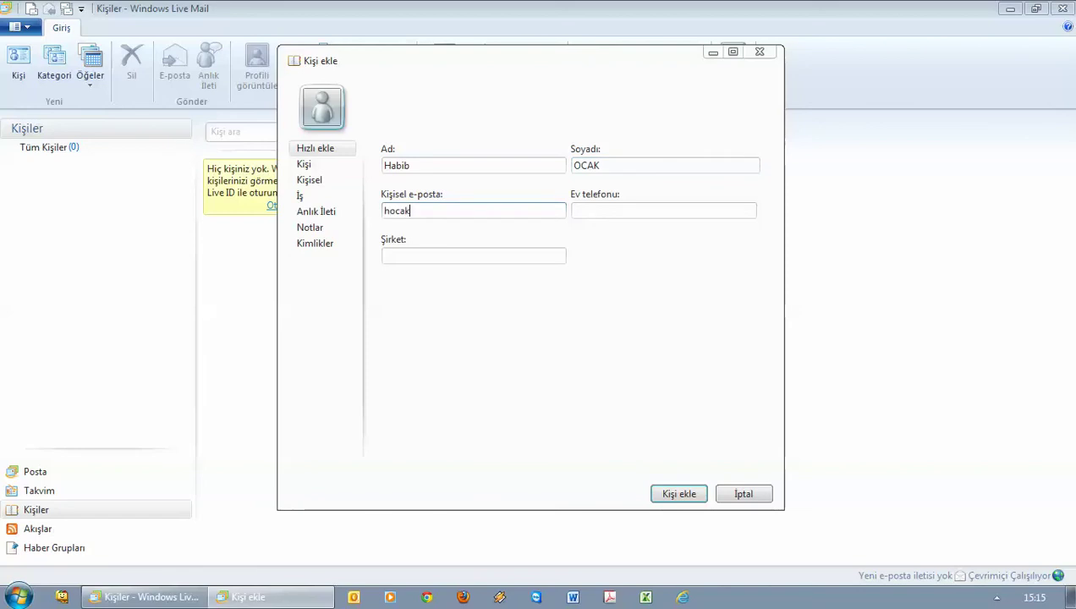
pyautogui.click(672, 494)
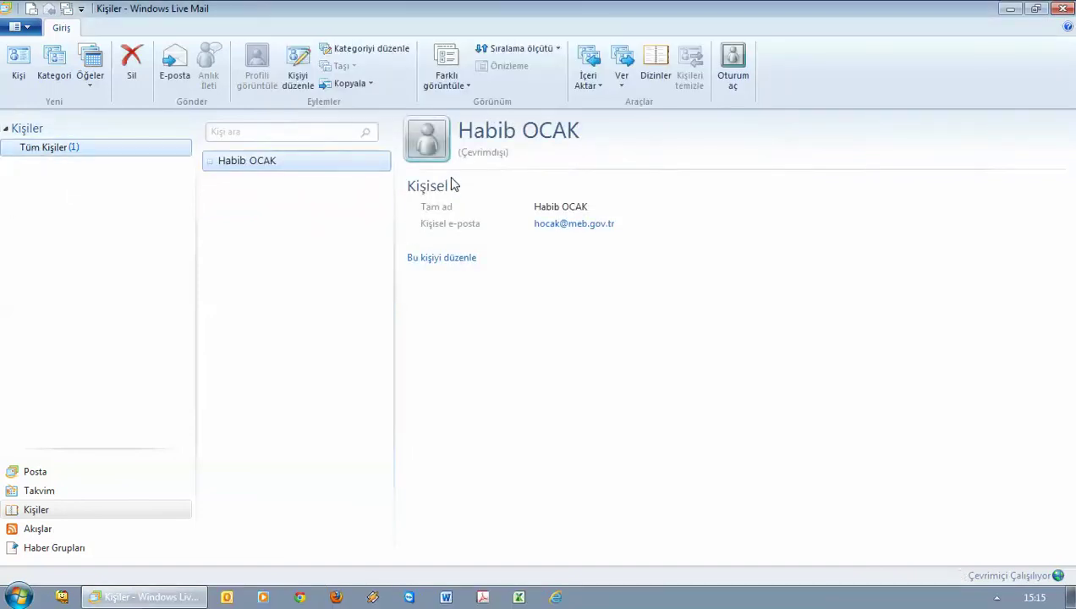
# Add the contact Niğde İl MEM with its personal e-mail address and save it
pyautogui.click(18, 64)
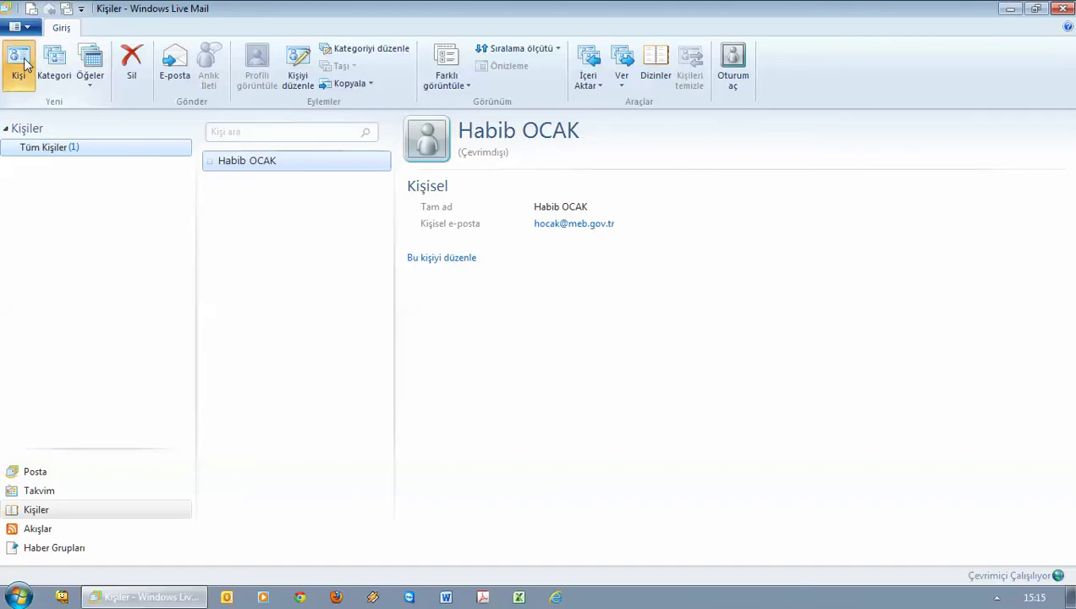
pyautogui.write('Niğde')
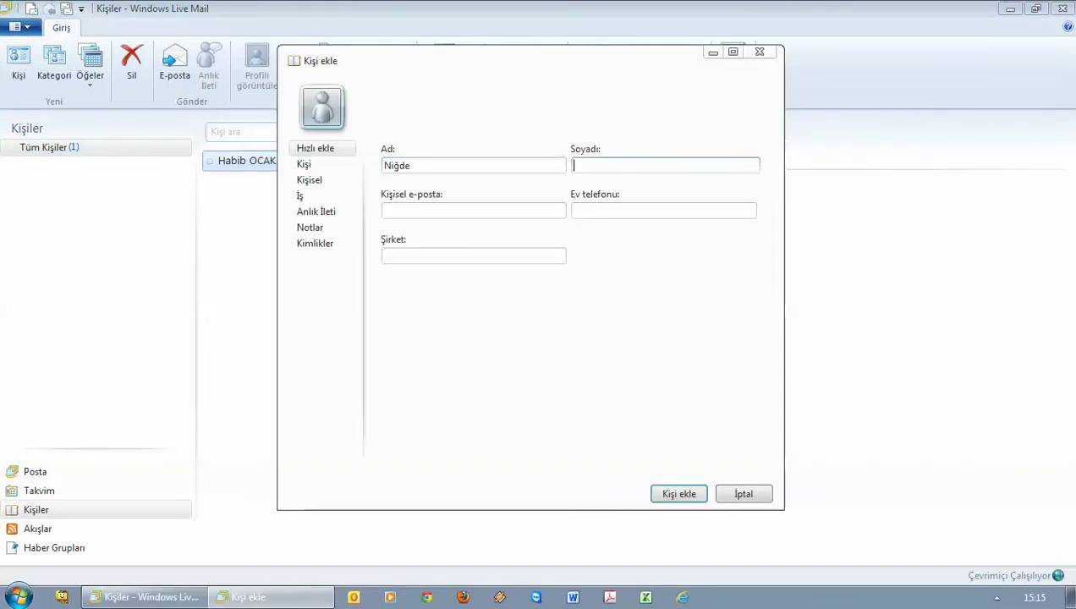
pyautogui.press('Tab')
pyautogui.write('İl MEM')
pyautogui.click(429, 210)
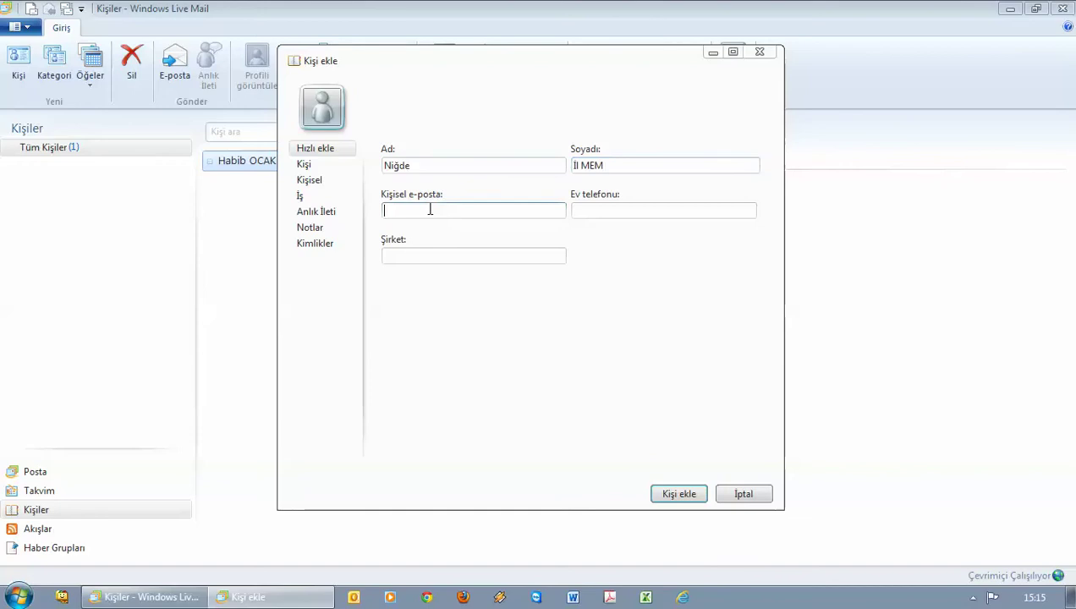
pyautogui.click(682, 495)
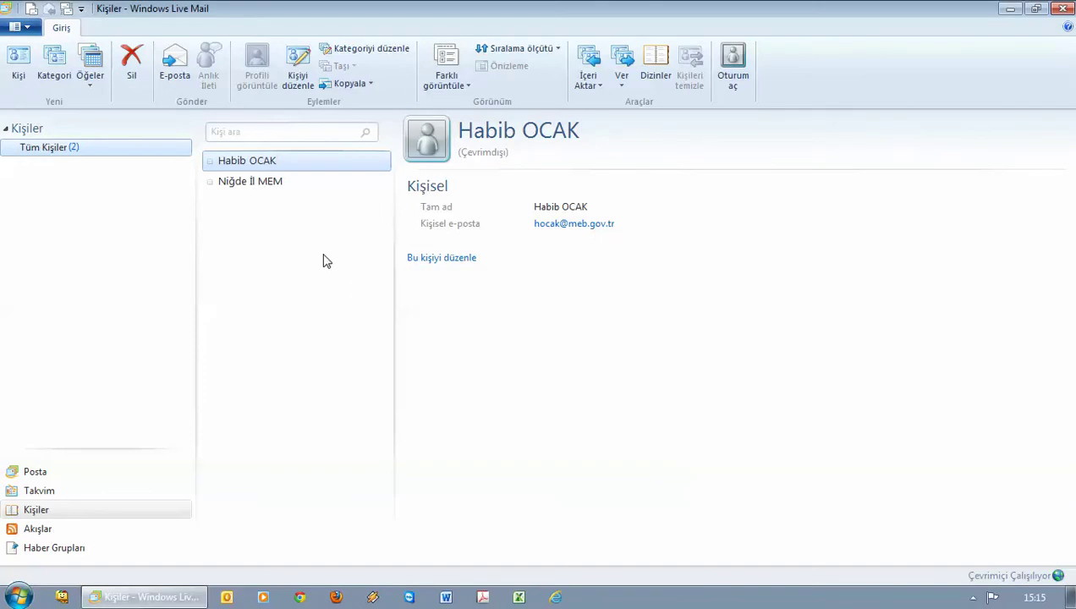
# Create a contact category named Personel and select it in the left pane
pyautogui.click(55, 63)
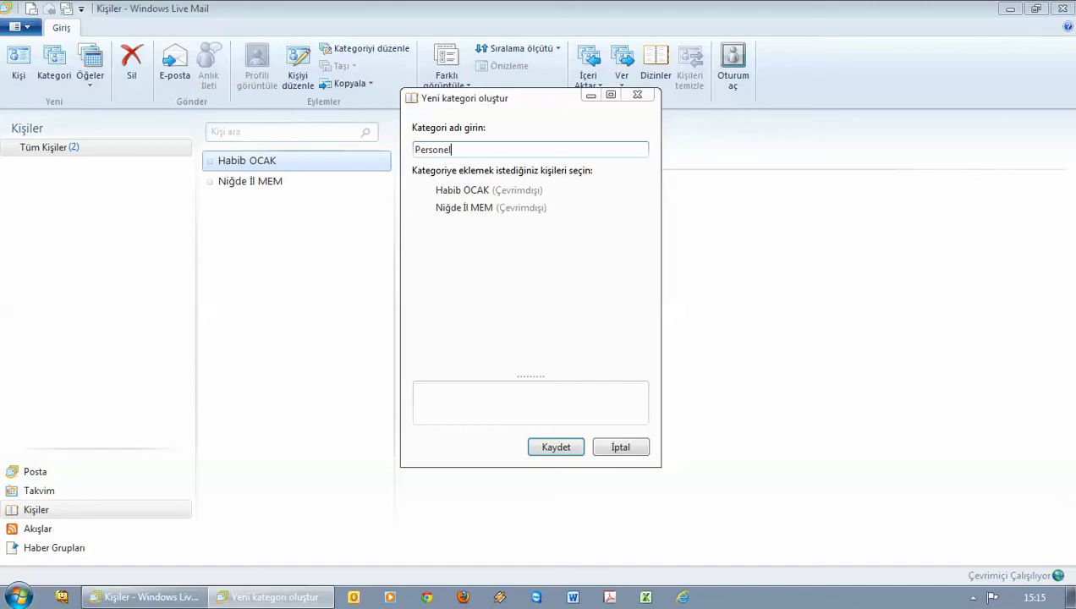
pyautogui.click(556, 447)
pyautogui.click(46, 170)
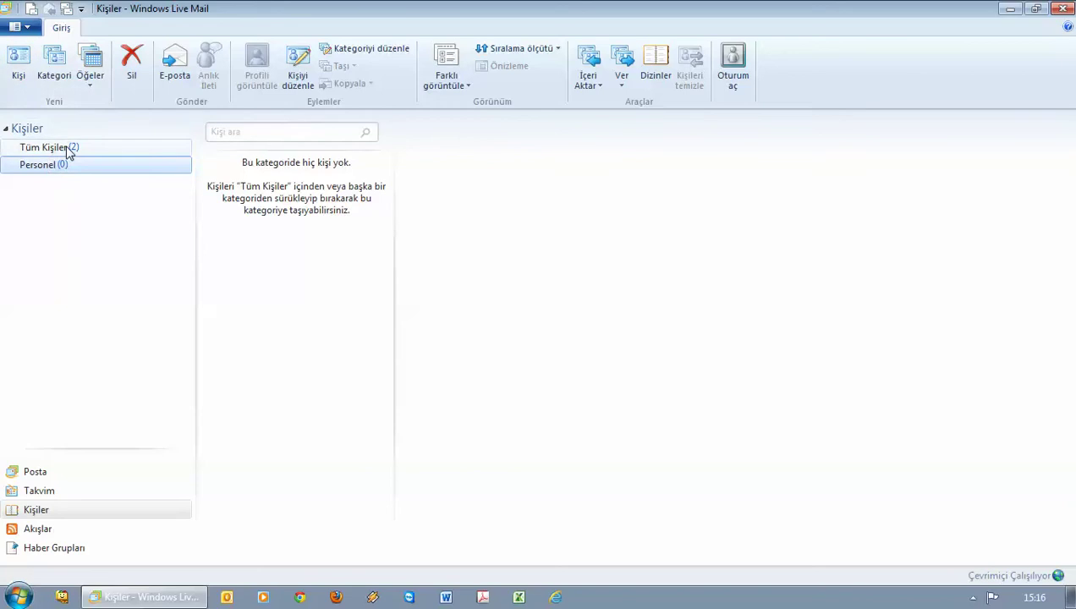
# Switch between All Contacts and the Personel category, ending on All Contacts (Tüm Kişiler)
pyautogui.click(69, 151)
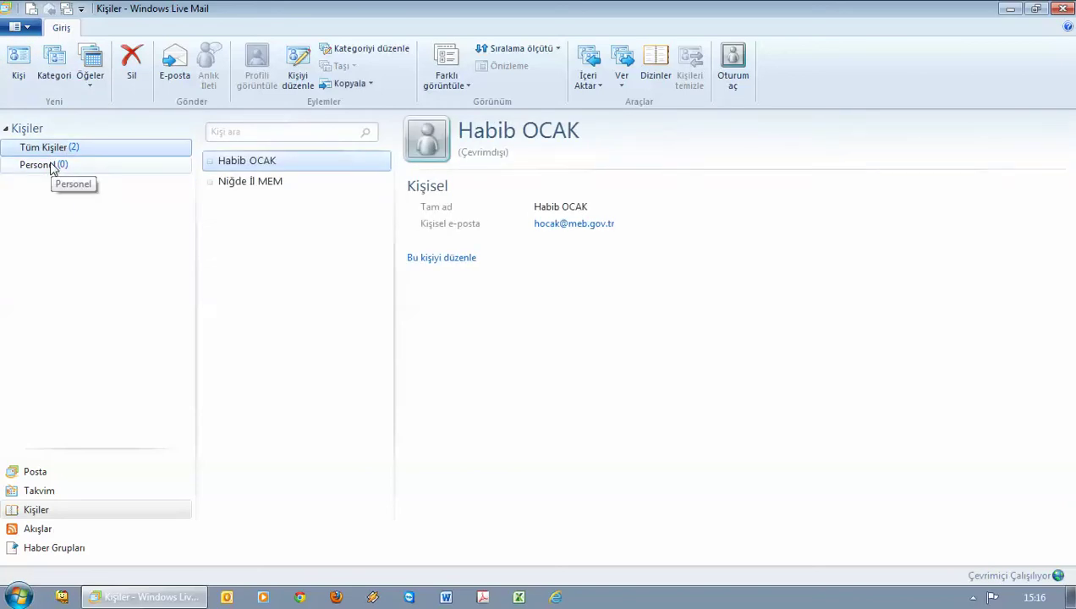
pyautogui.click(50, 169)
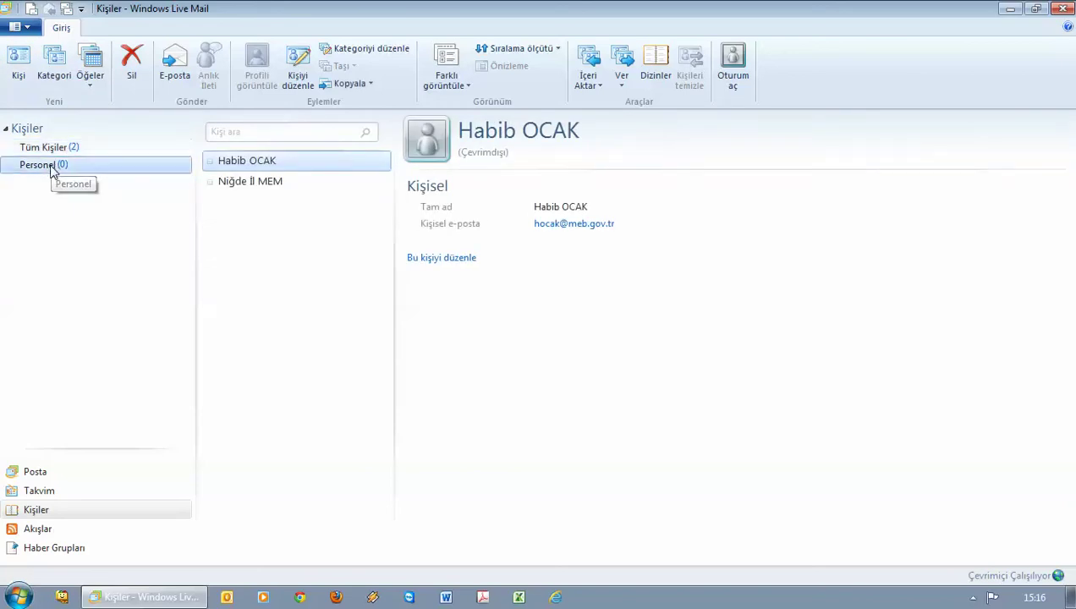
pyautogui.click(60, 157)
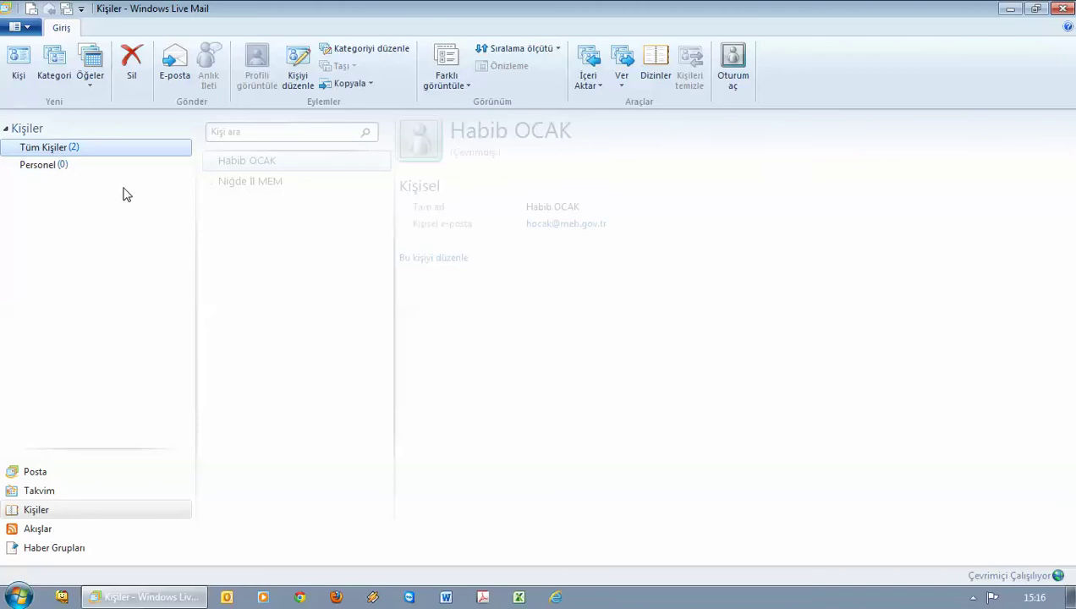
# Open and close the new-items (Öğeler) list, then open and cancel the Add Contact dialog
pyautogui.moveTo(243, 171)
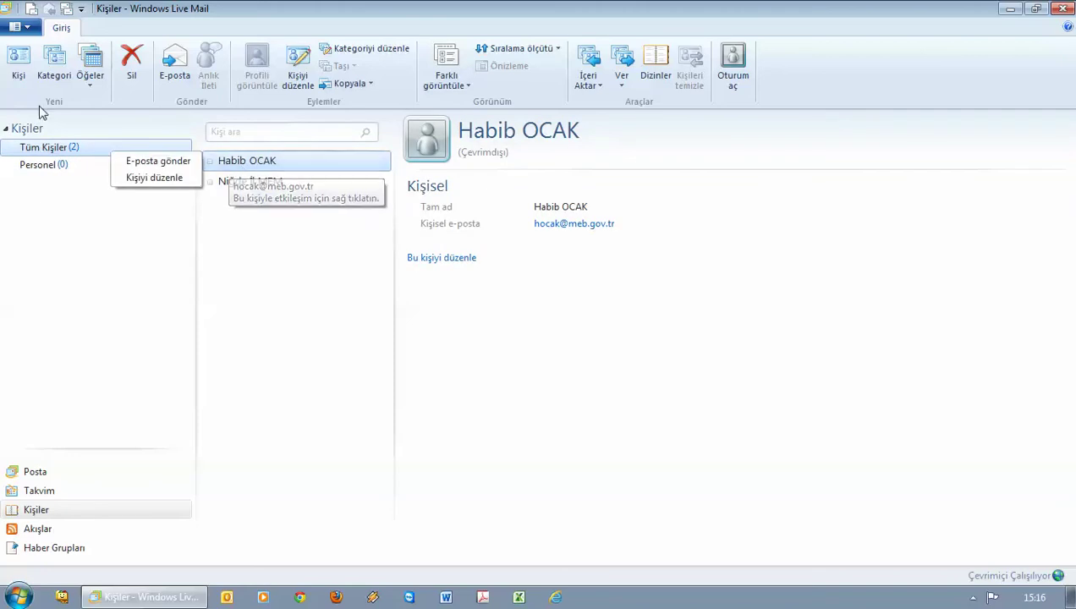
pyautogui.click(89, 78)
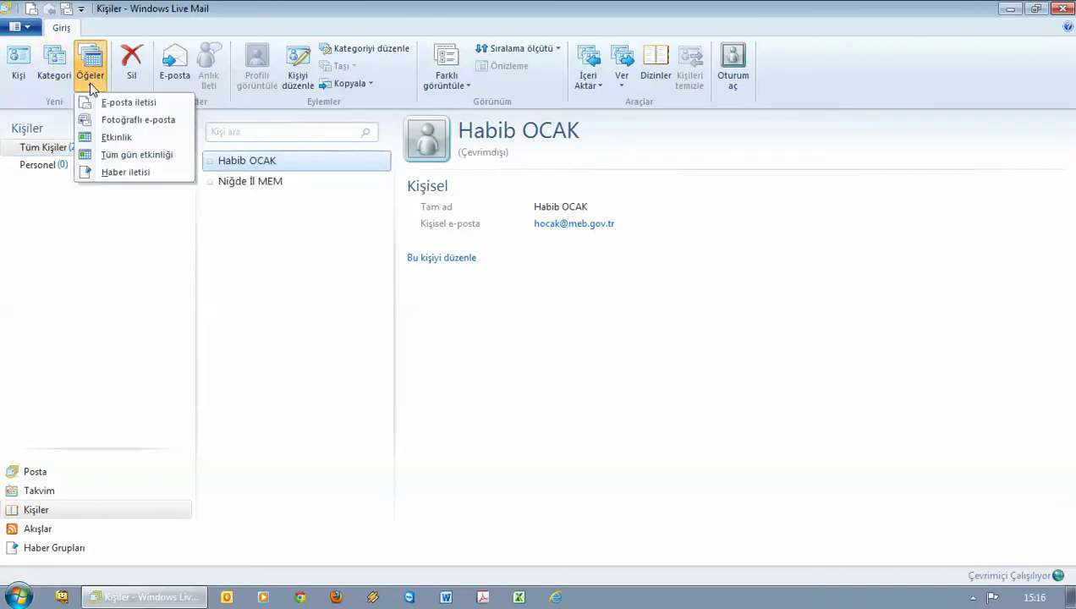
pyautogui.click(75, 299)
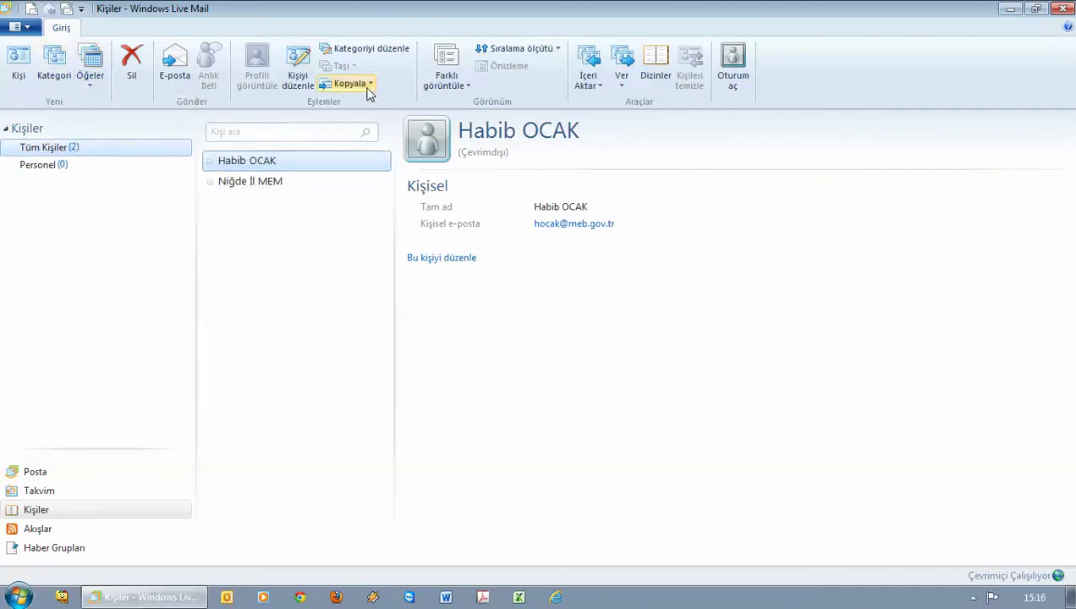
pyautogui.click(19, 66)
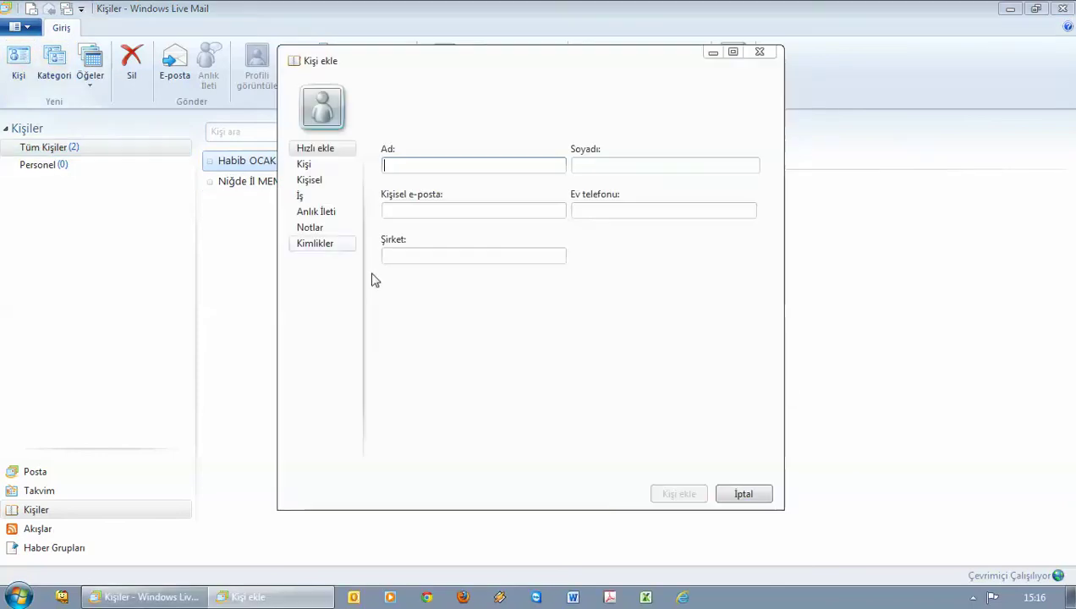
pyautogui.click(765, 497)
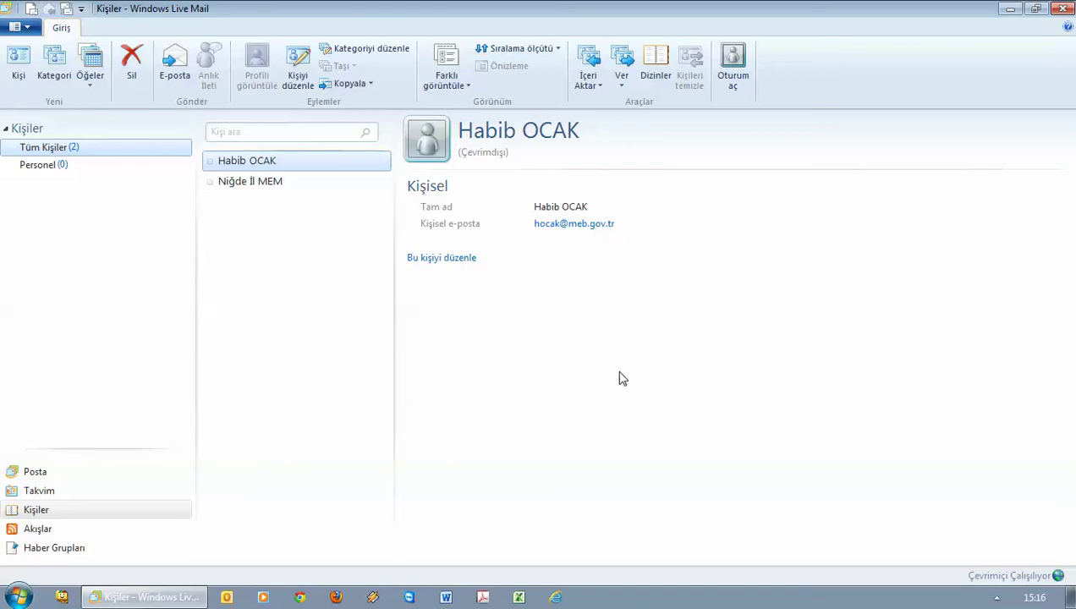
# Import the Windows address book file 25052013 SON WAB.WAB from the desktop
pyautogui.click(588, 82)
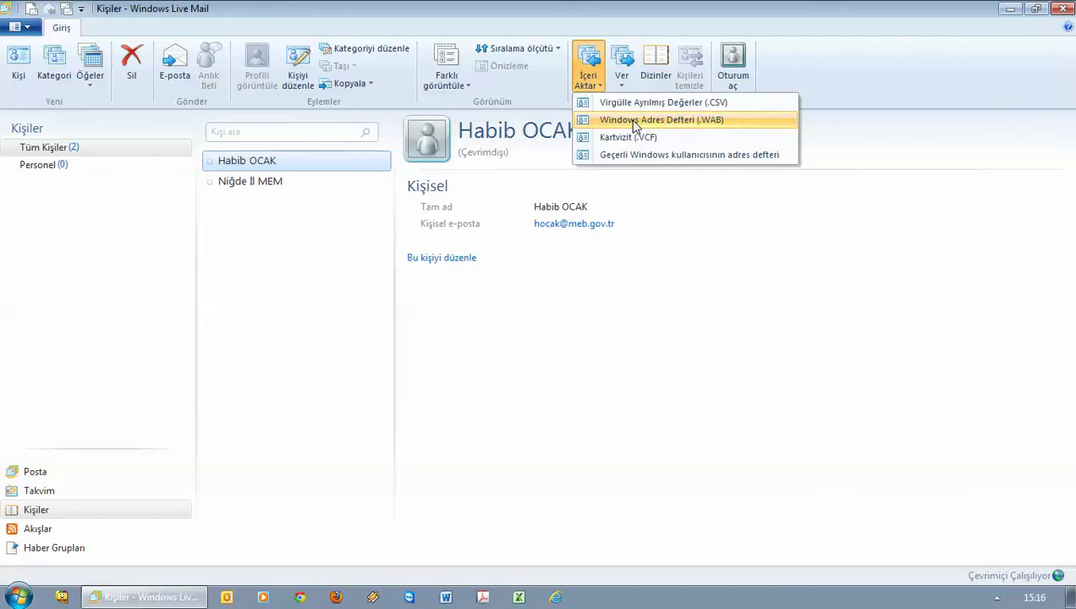
pyautogui.click(635, 121)
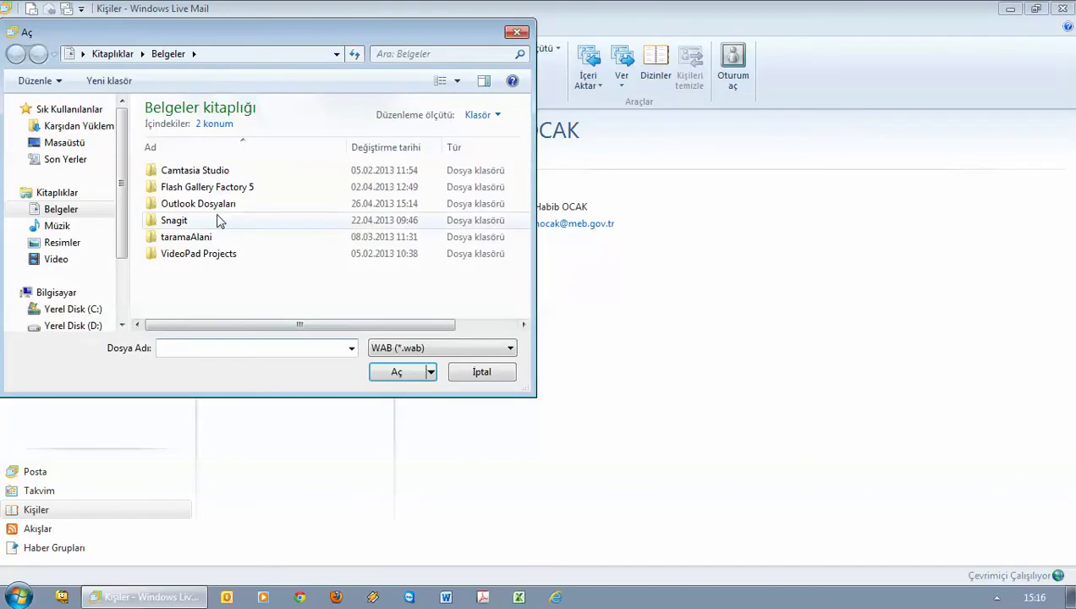
pyautogui.click(84, 143)
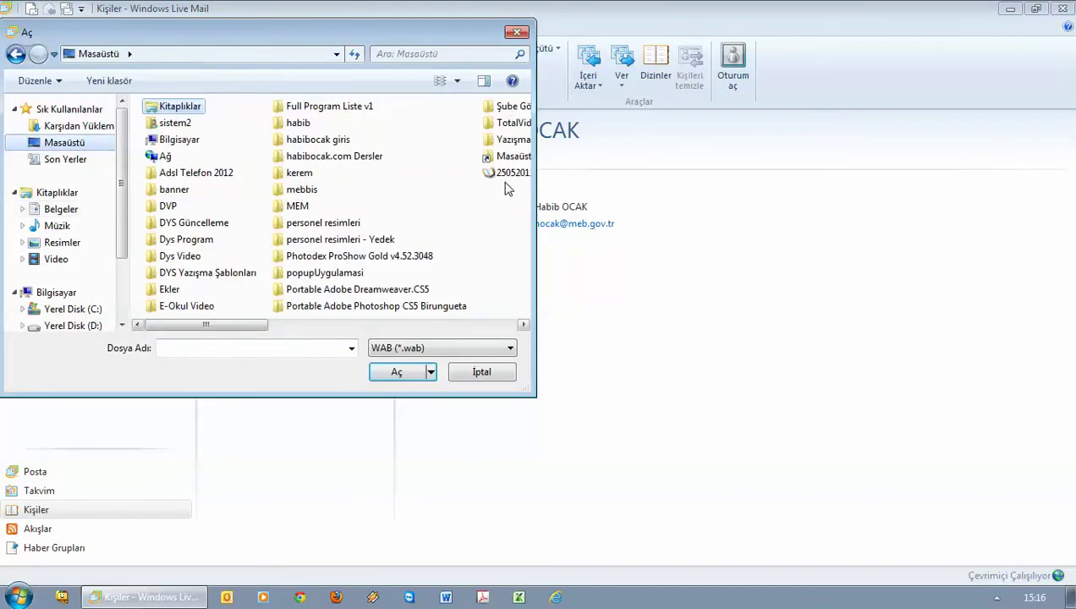
pyautogui.click(492, 328)
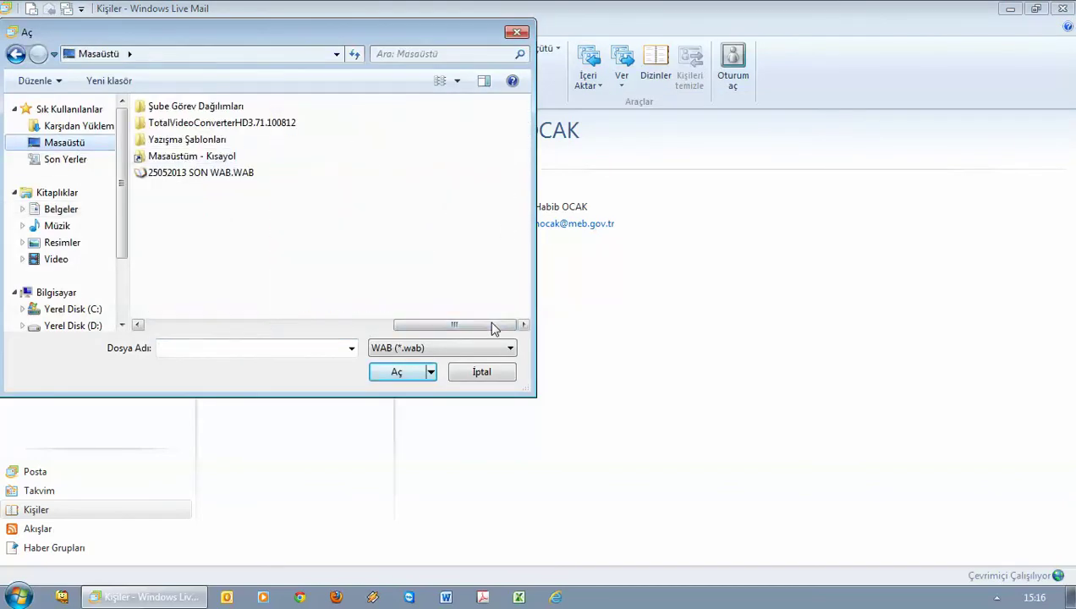
pyautogui.click(182, 174)
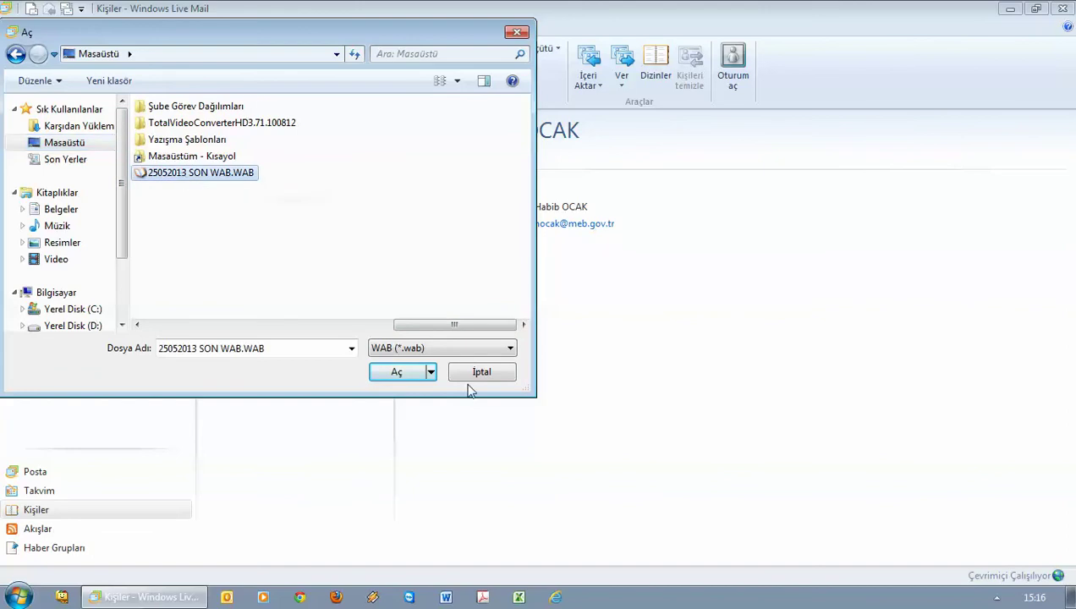
pyautogui.click(396, 371)
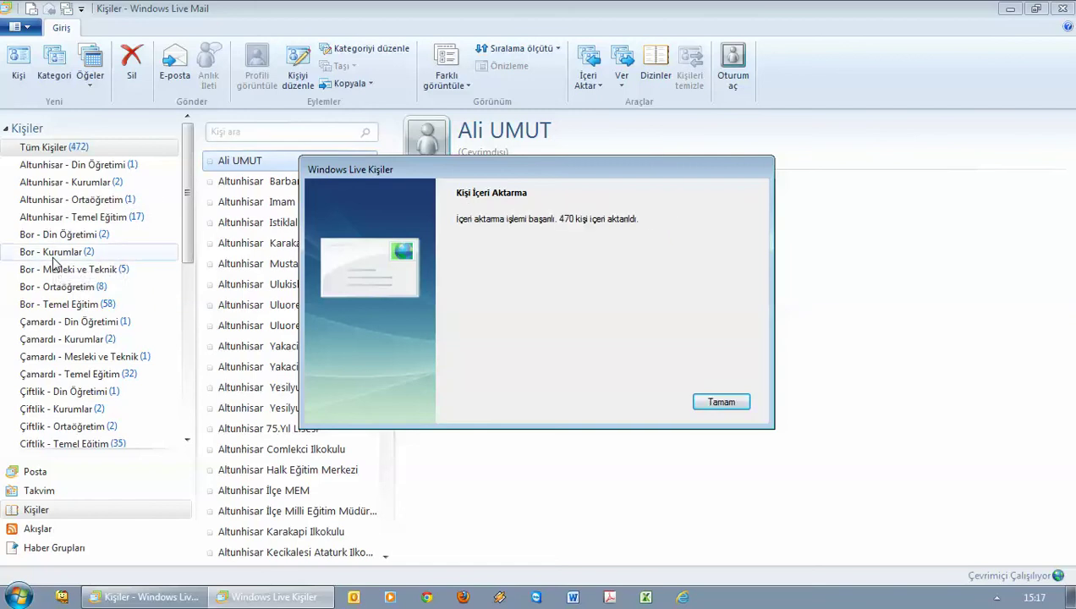
# Dismiss the import message and browse the imported Altunhisar, Bor, MEM Personel and Ulukışla categories
pyautogui.click(720, 402)
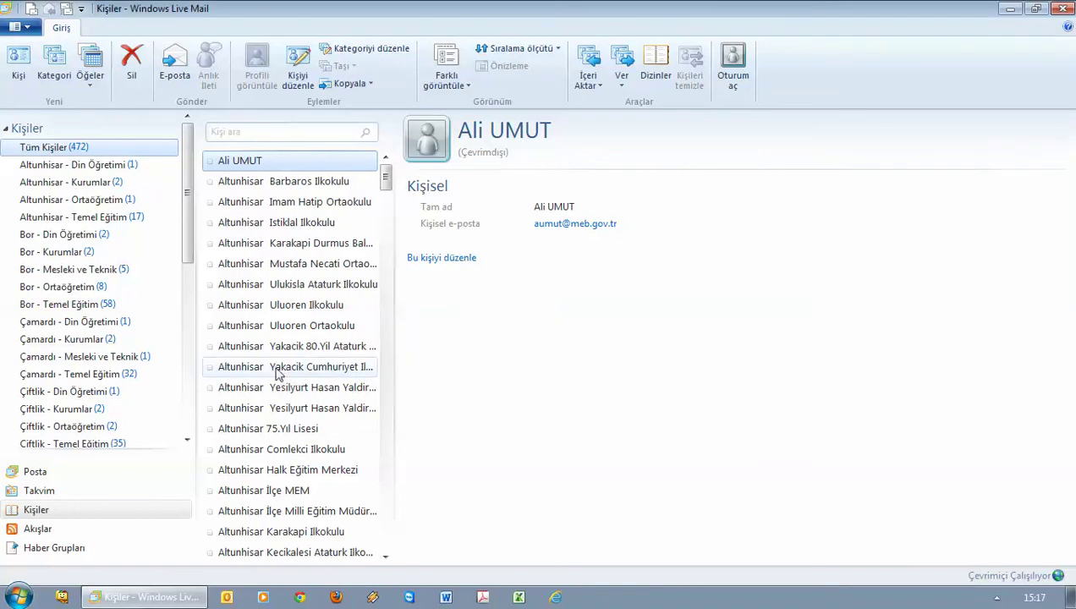
pyautogui.click(53, 166)
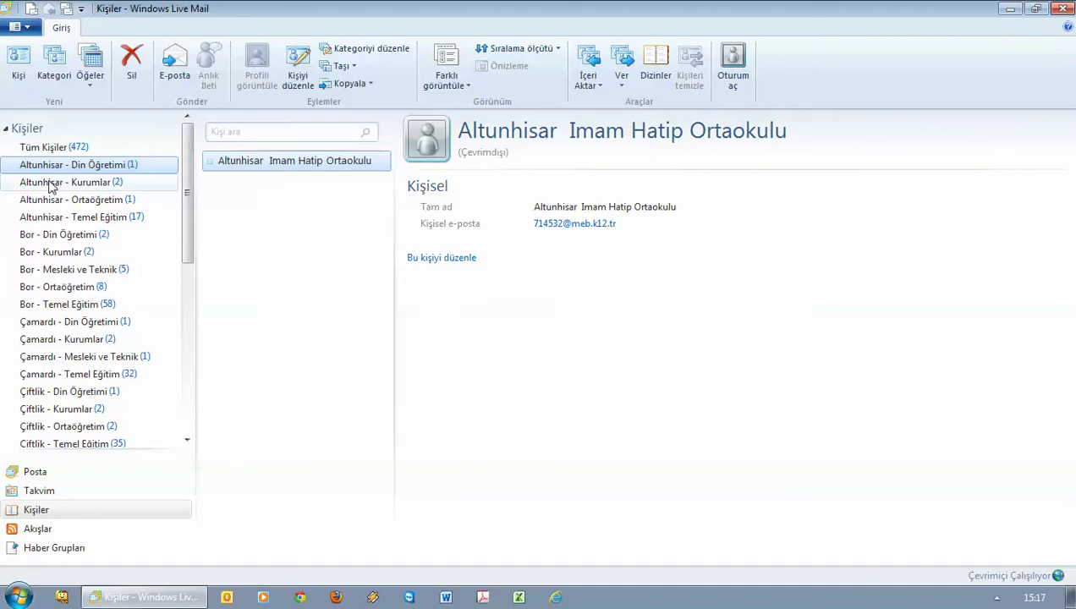
pyautogui.click(50, 185)
pyautogui.click(43, 201)
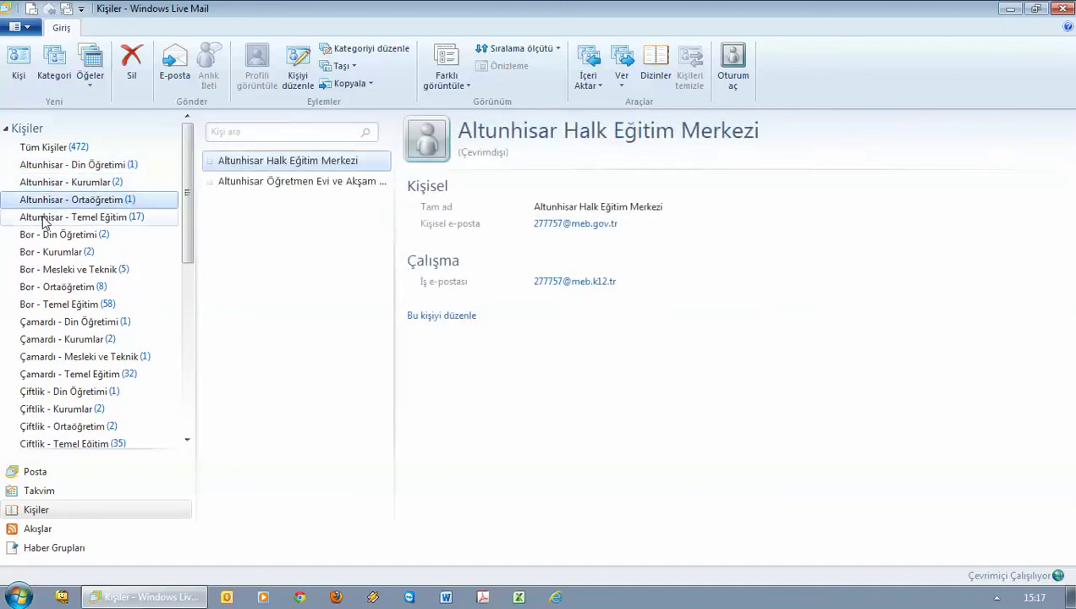
pyautogui.click(45, 252)
pyautogui.click(50, 182)
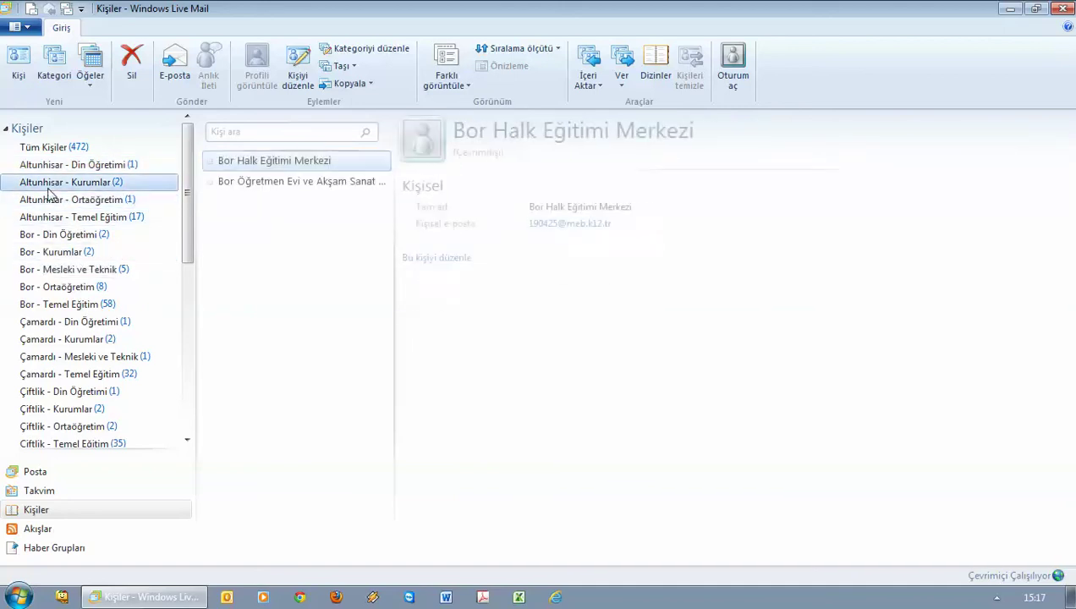
pyautogui.click(52, 234)
pyautogui.scroll(-2, 68, 309)
pyautogui.scroll(-2, 68, 308)
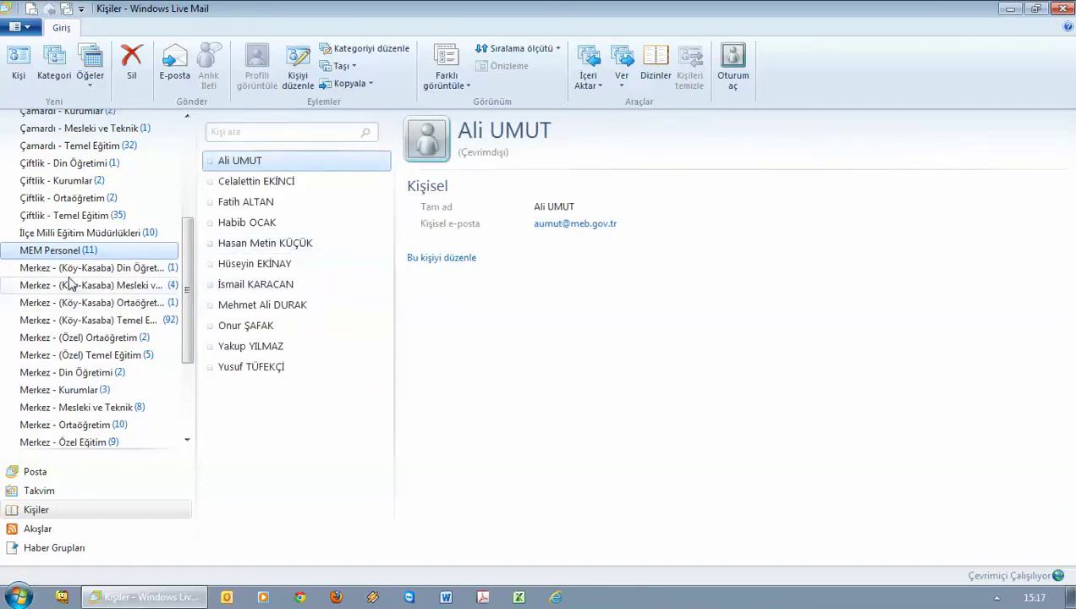
pyautogui.click(70, 269)
pyautogui.scroll(-3, 67, 338)
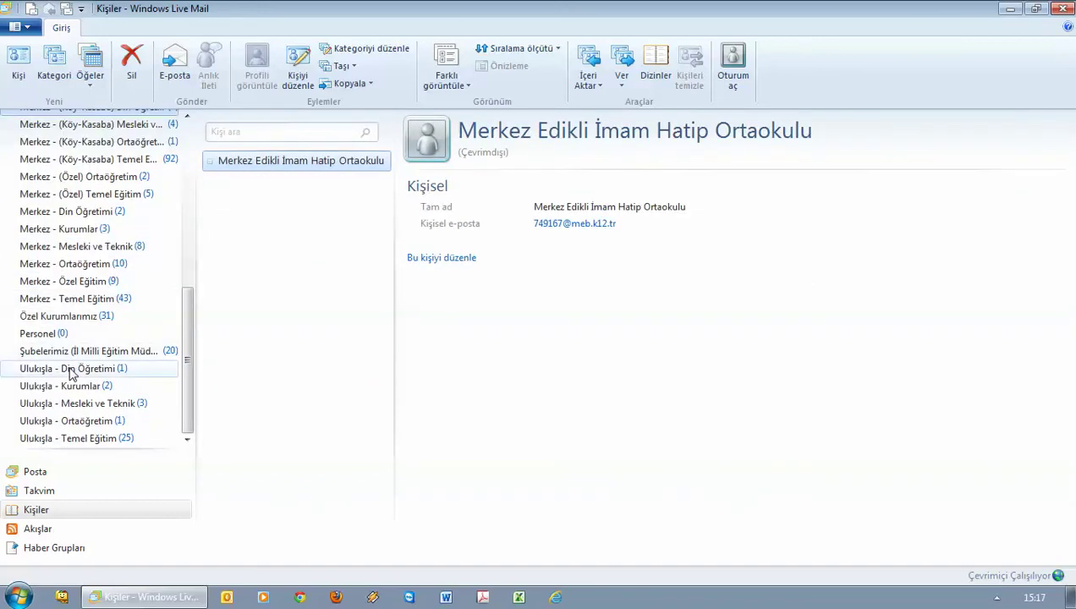
pyautogui.click(81, 368)
pyautogui.click(69, 438)
pyautogui.click(68, 353)
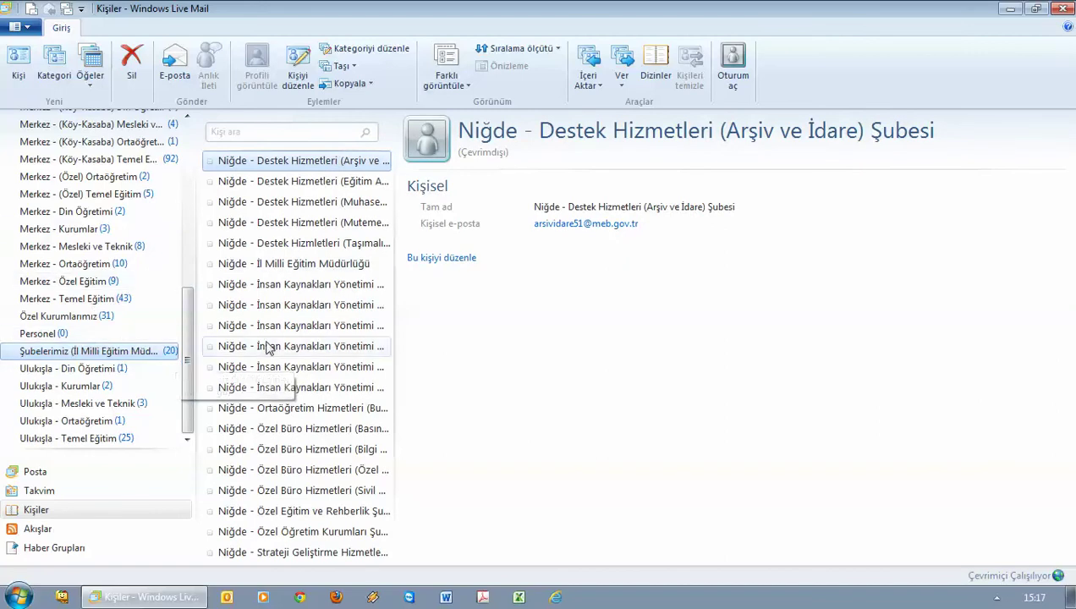
# Open and cancel a new contact, then return to the Posta mail view
pyautogui.click(18, 64)
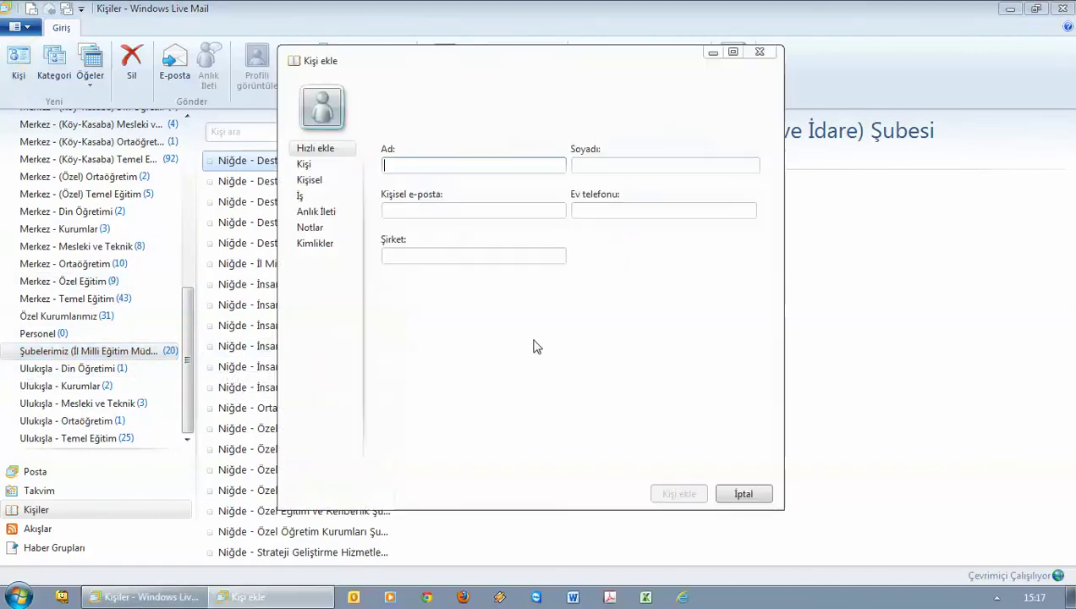
pyautogui.click(744, 495)
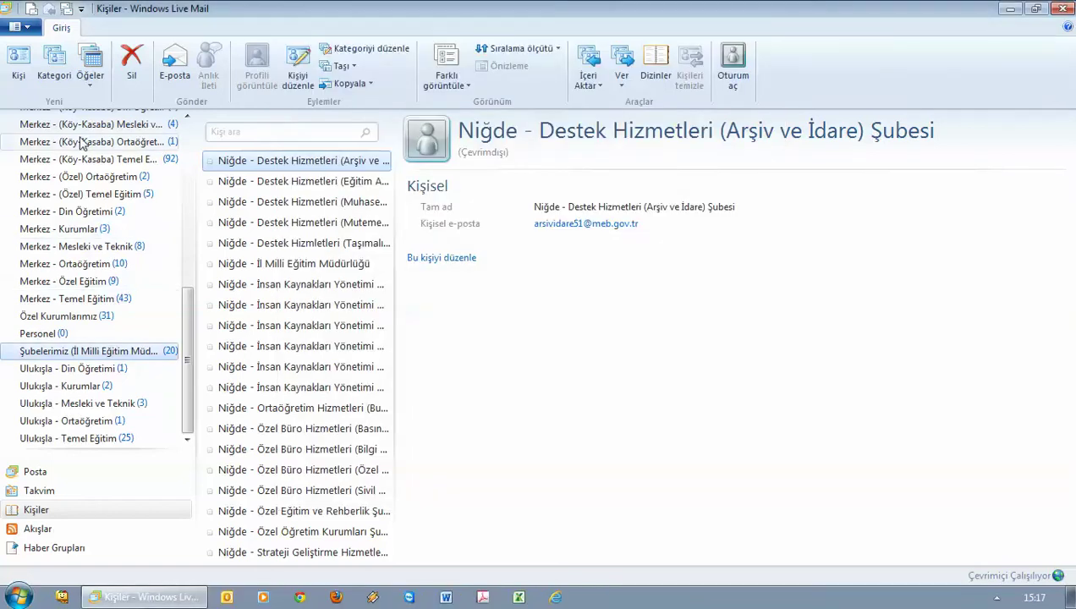
pyautogui.click(64, 472)
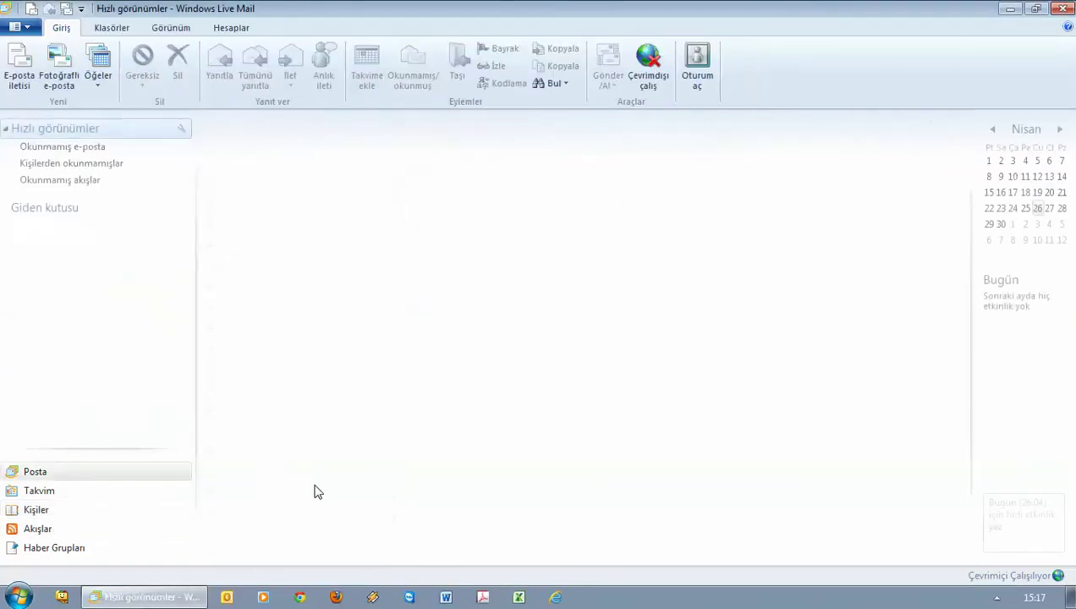
# Start a new message with a blank line above the signature and subject 'bxcvb'
pyautogui.click(19, 66)
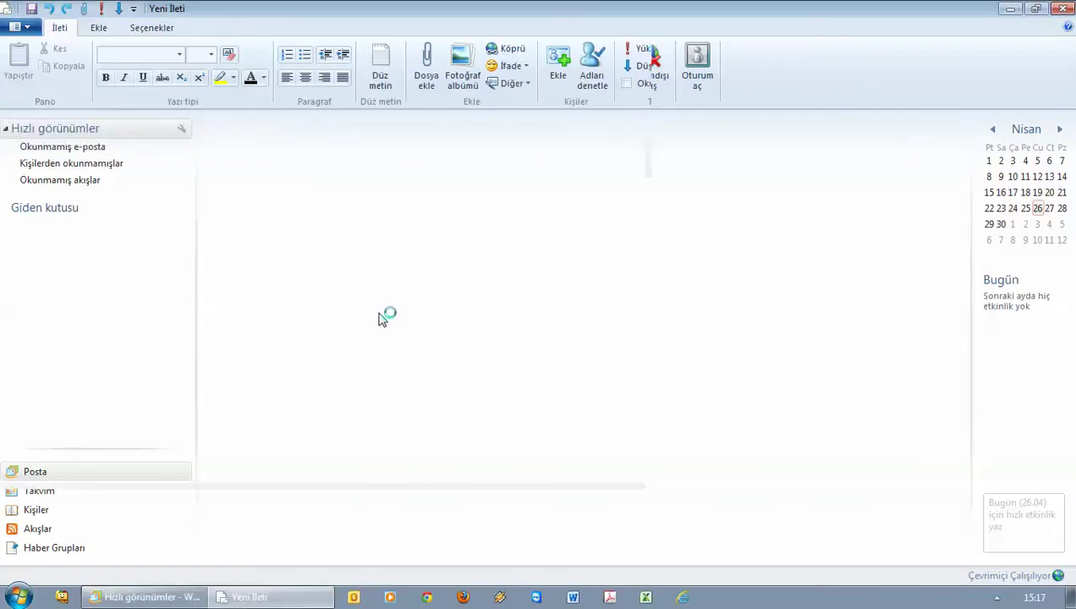
pyautogui.click(39, 189)
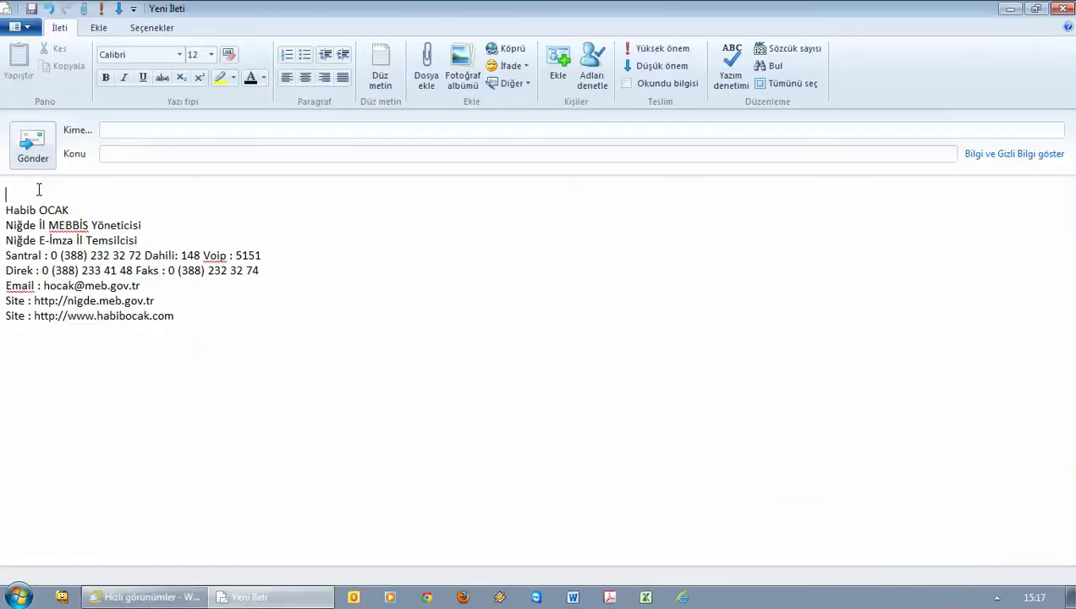
pyautogui.press('Return')
pyautogui.press('Return')
pyautogui.press('Return')
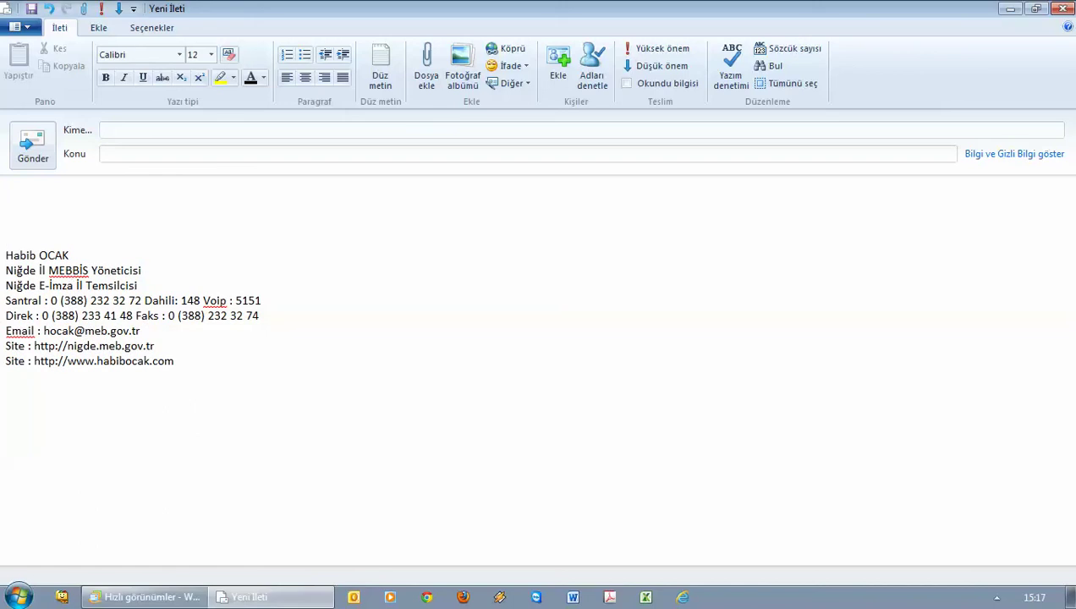
pyautogui.click(139, 153)
pyautogui.write('bxcvb')
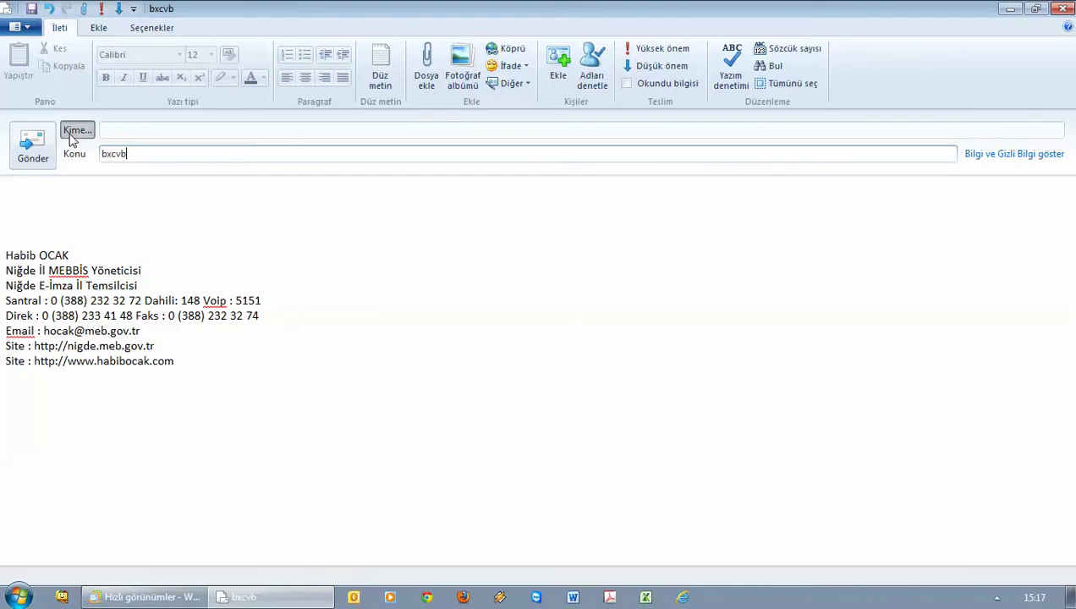
# In the recipient picker, add three Altunhisar contacts to To, then clear them
pyautogui.click(76, 130)
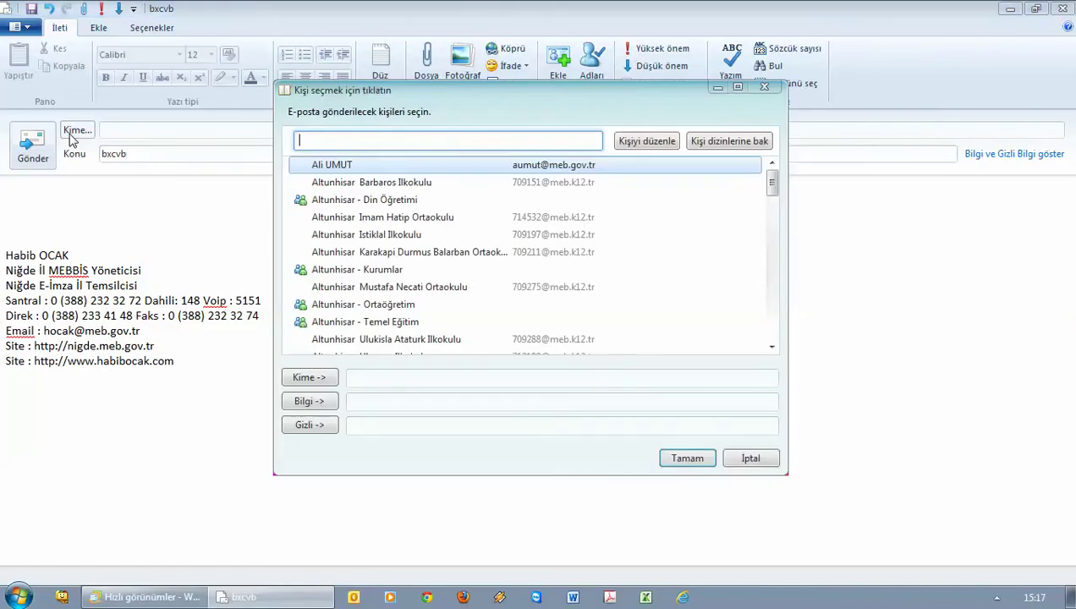
pyautogui.doubleClick(342, 168)
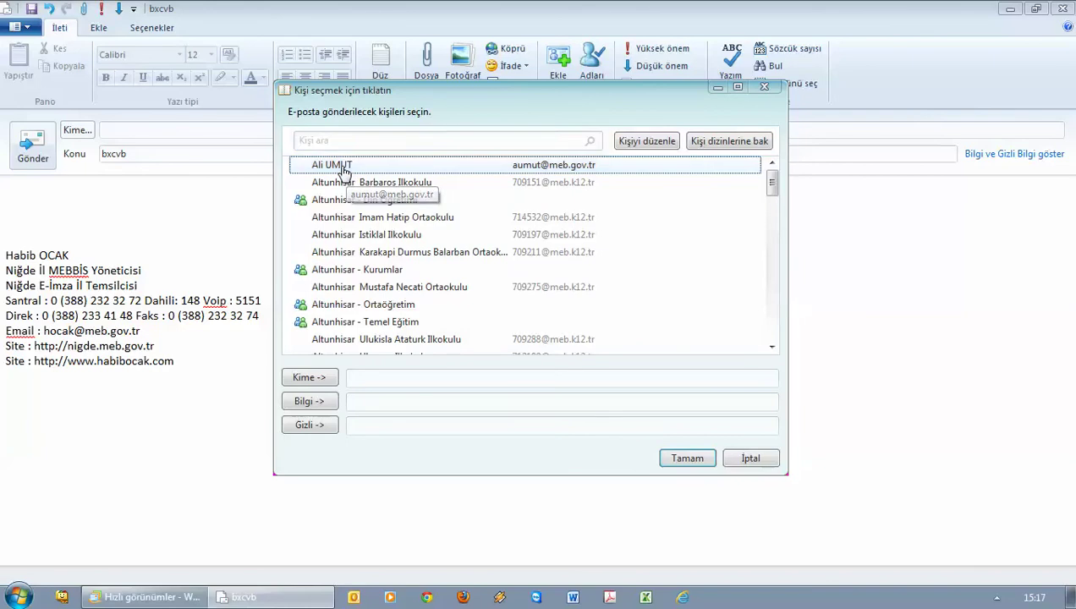
pyautogui.doubleClick(354, 223)
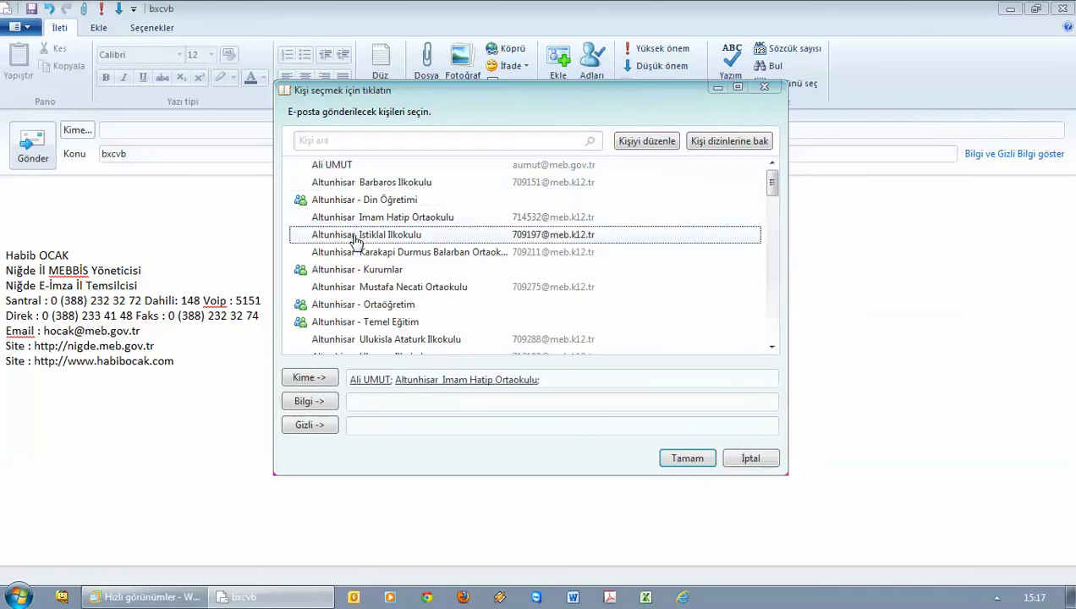
pyautogui.doubleClick(355, 236)
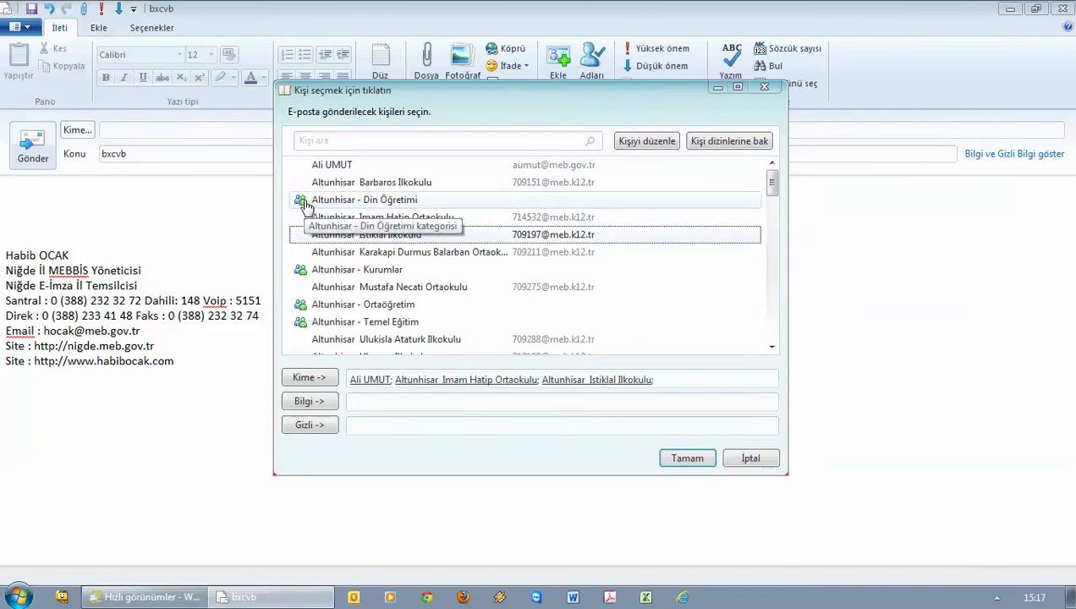
pyautogui.moveTo(698, 377); pyautogui.dragTo(346, 377)
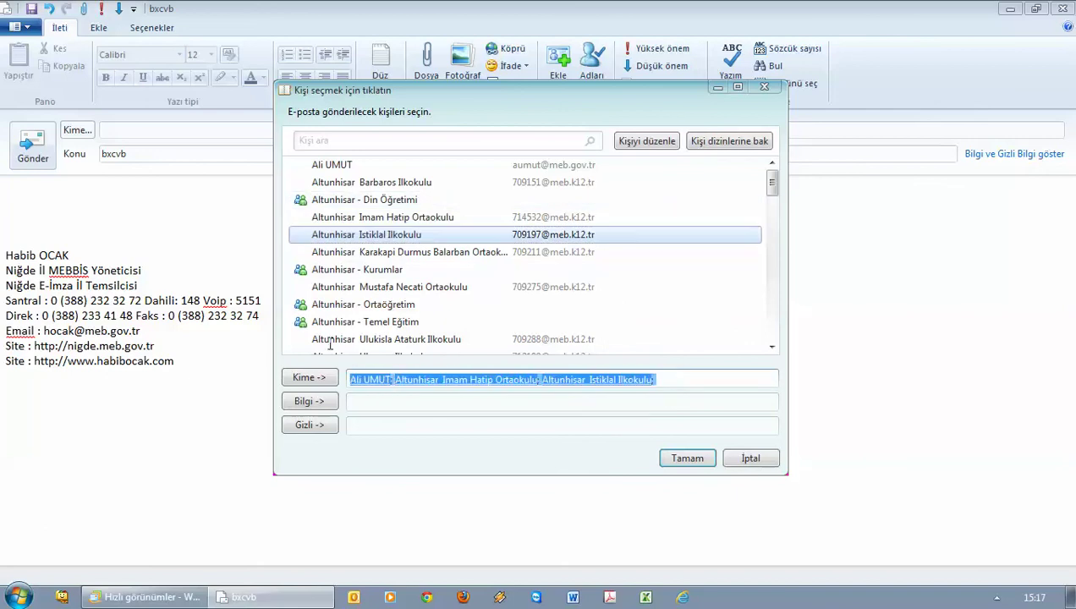
pyautogui.press('BackSpace')
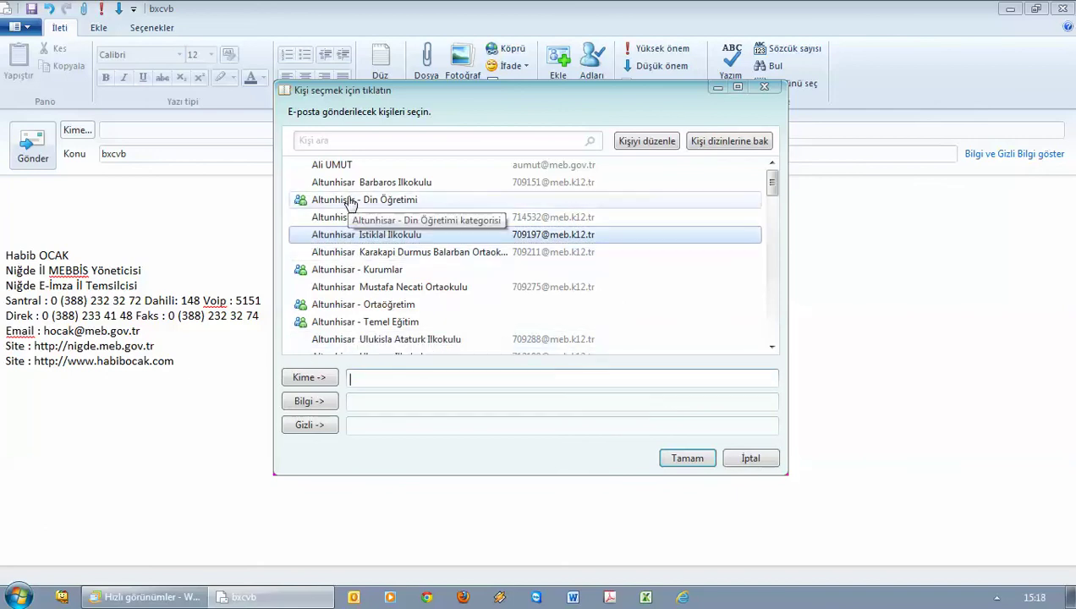
# Add the four Altunhisar categories to the To line, then delete them all
pyautogui.doubleClick(350, 202)
pyautogui.doubleClick(353, 270)
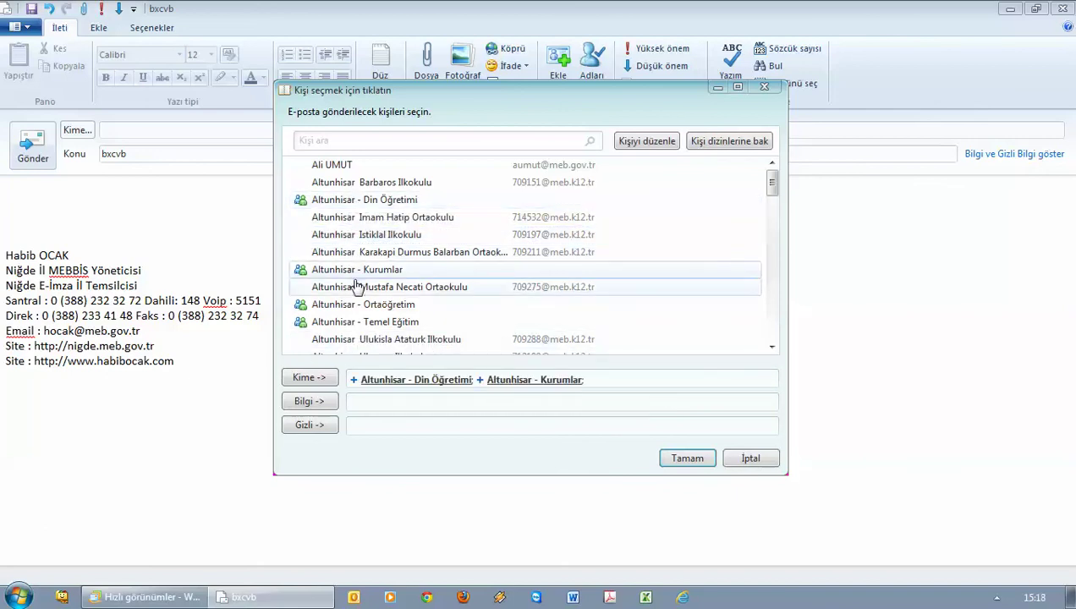
pyautogui.doubleClick(359, 306)
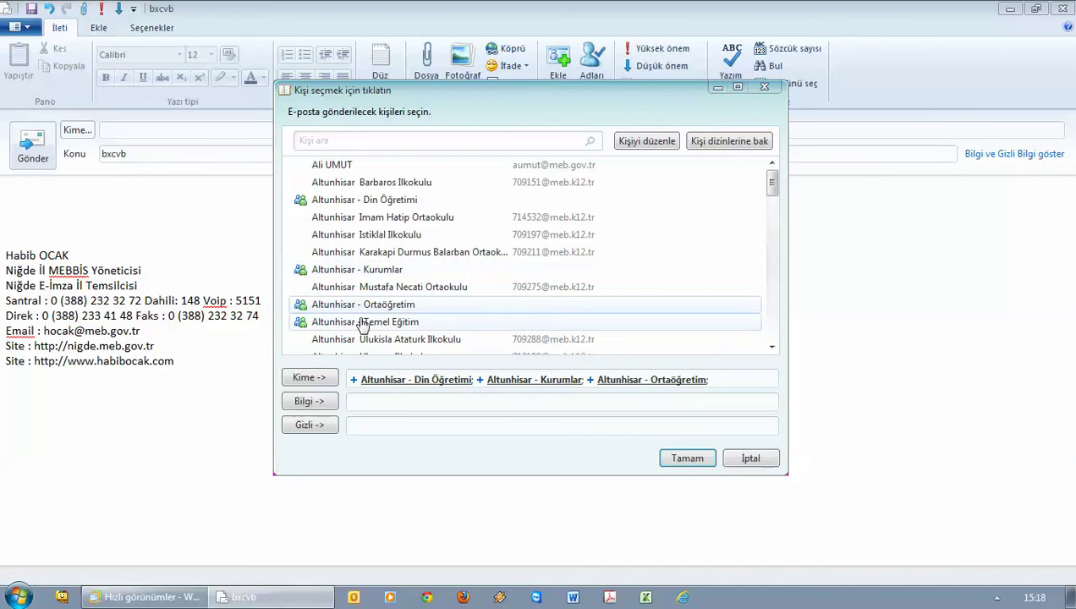
pyautogui.doubleClick(370, 321)
pyautogui.scroll(-8, 389, 320)
pyautogui.scroll(6, 372, 338)
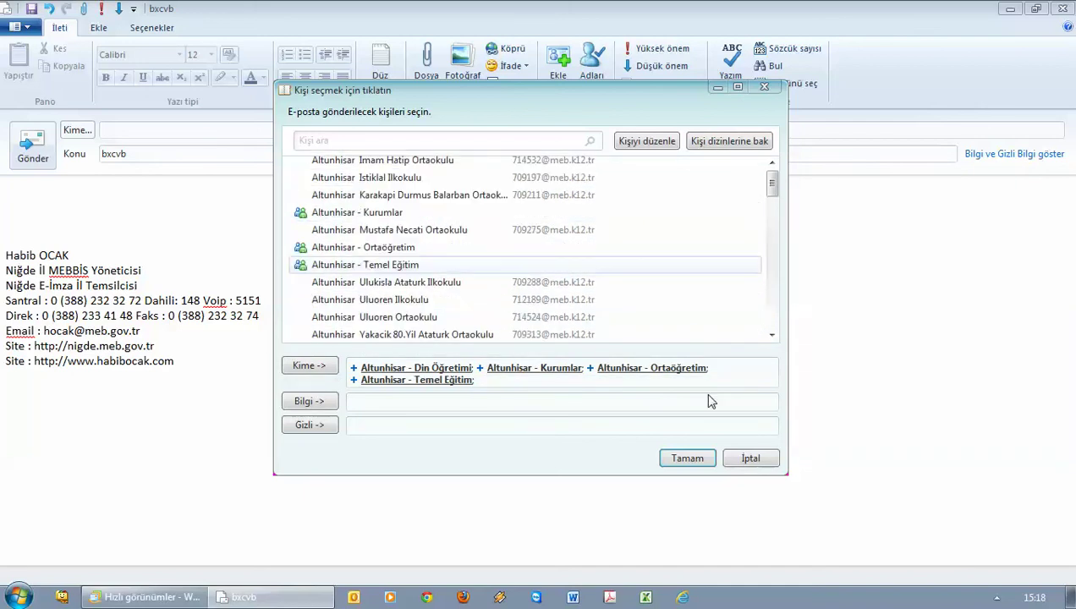
pyautogui.moveTo(486, 379); pyautogui.dragTo(290, 342)
pyautogui.press('Delete')
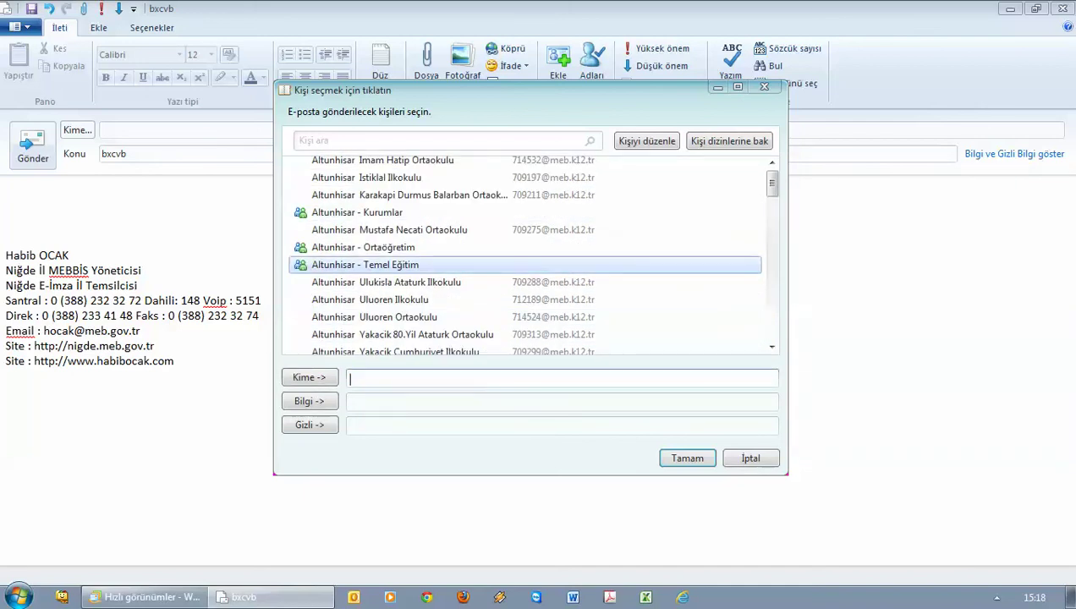
# Add Altunhisar, Bor and Çamardı - Temel Eğitim categories to the To line
pyautogui.doubleClick(373, 266)
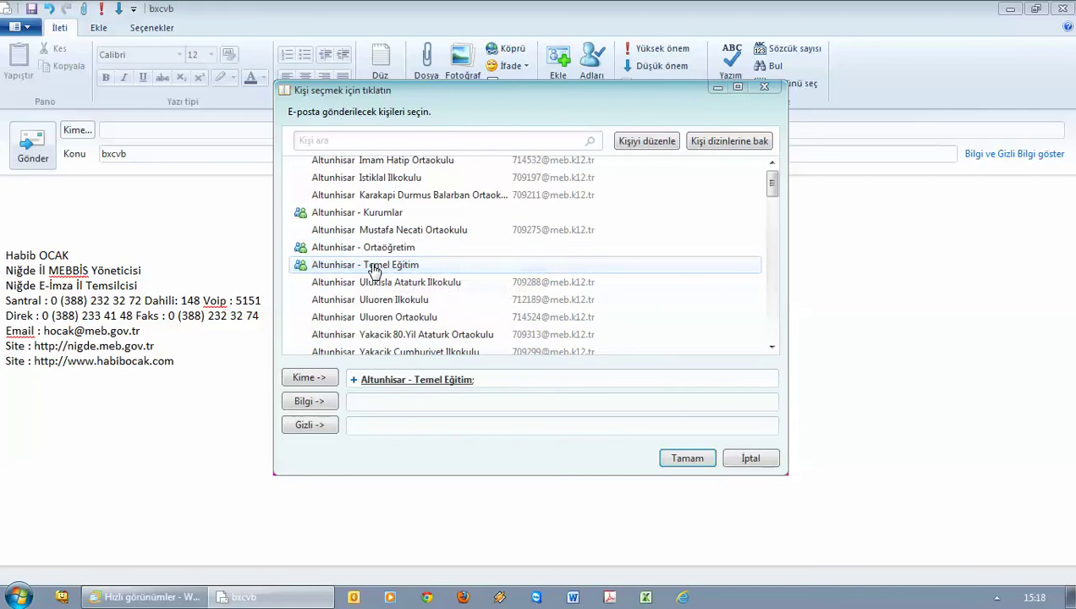
pyautogui.scroll(-9, 376, 274)
pyautogui.scroll(-3, 376, 275)
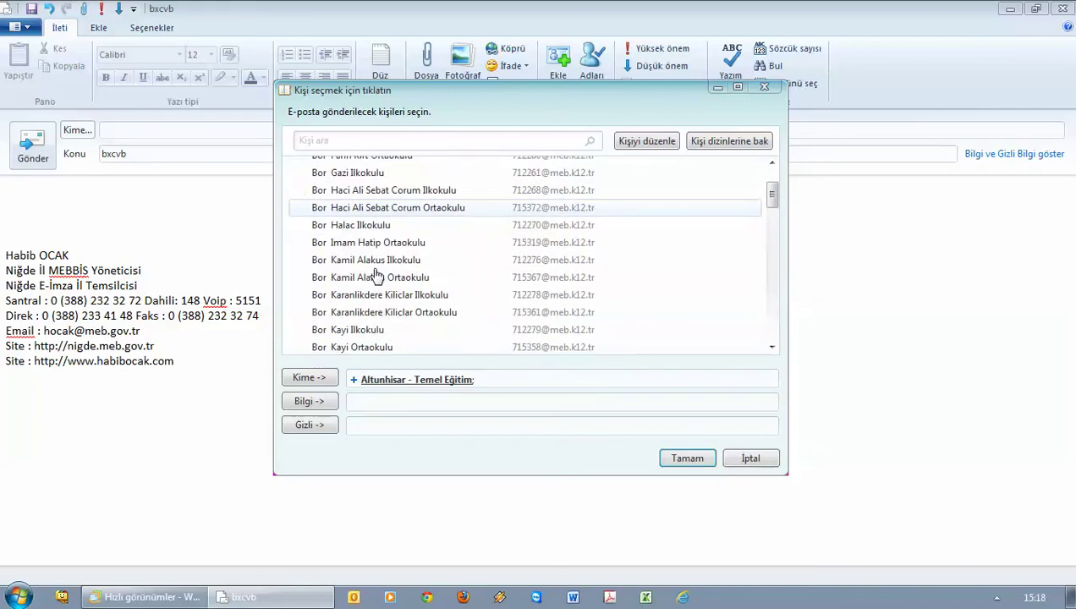
pyautogui.scroll(2, 372, 278)
pyautogui.scroll(-8, 363, 269)
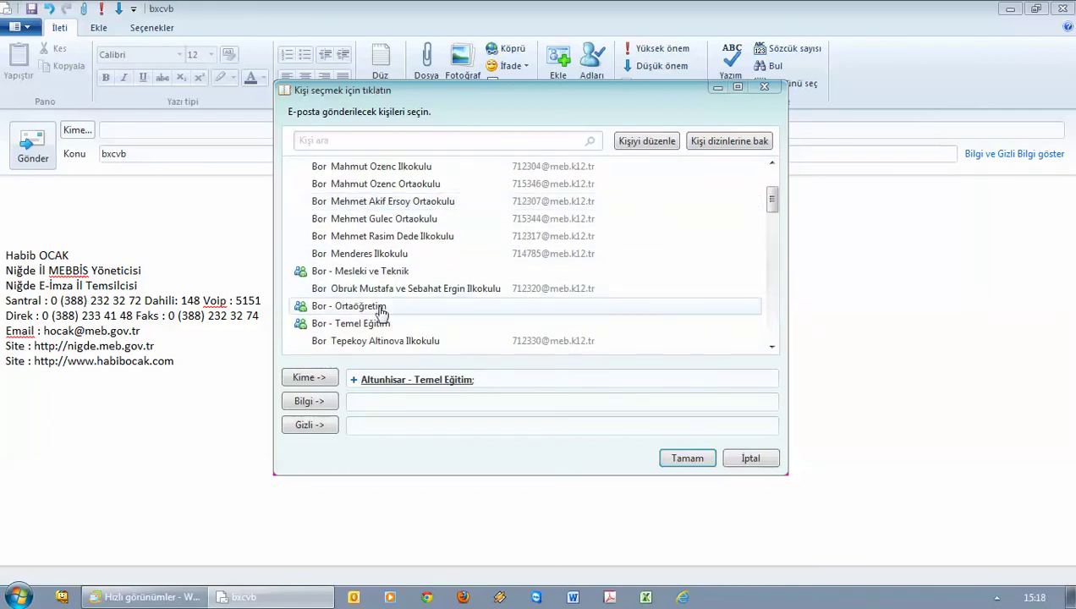
pyautogui.doubleClick(349, 324)
pyautogui.scroll(-4, 349, 327)
pyautogui.scroll(-6, 348, 326)
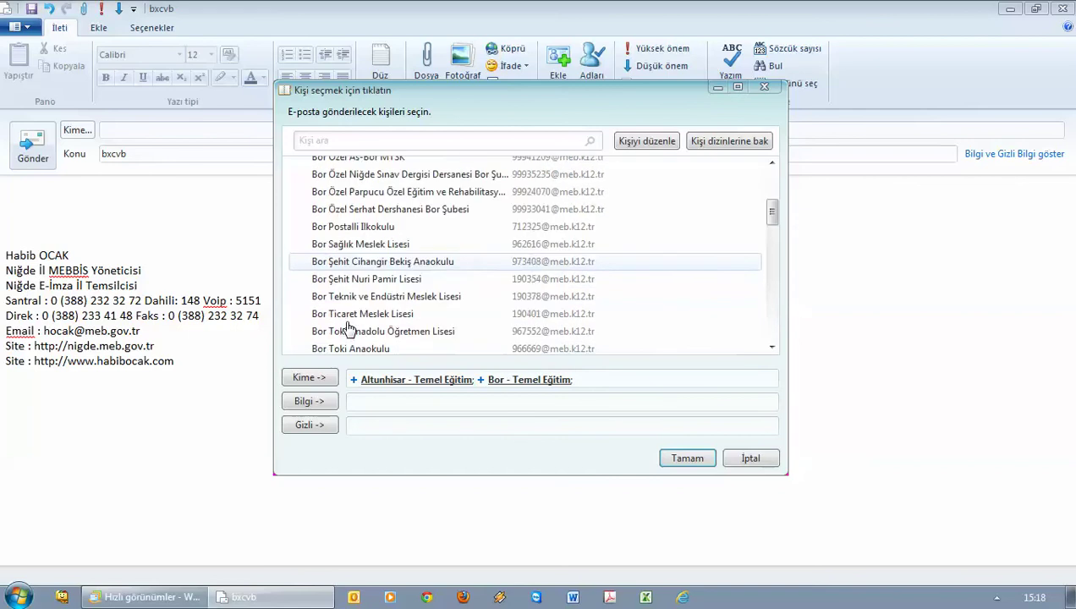
pyautogui.scroll(-1, 364, 321)
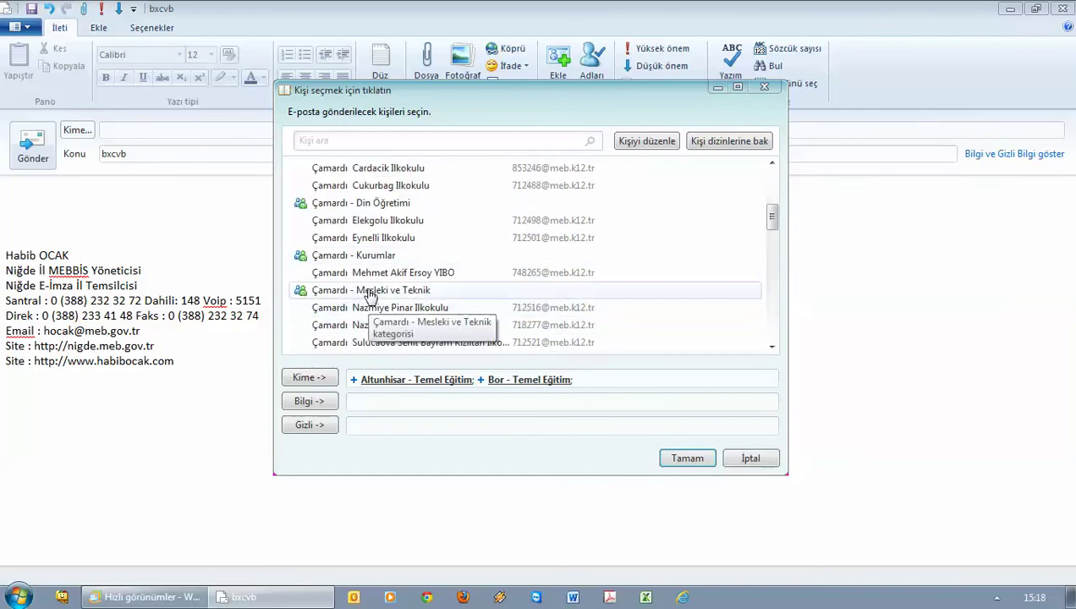
pyautogui.scroll(-2, 372, 305)
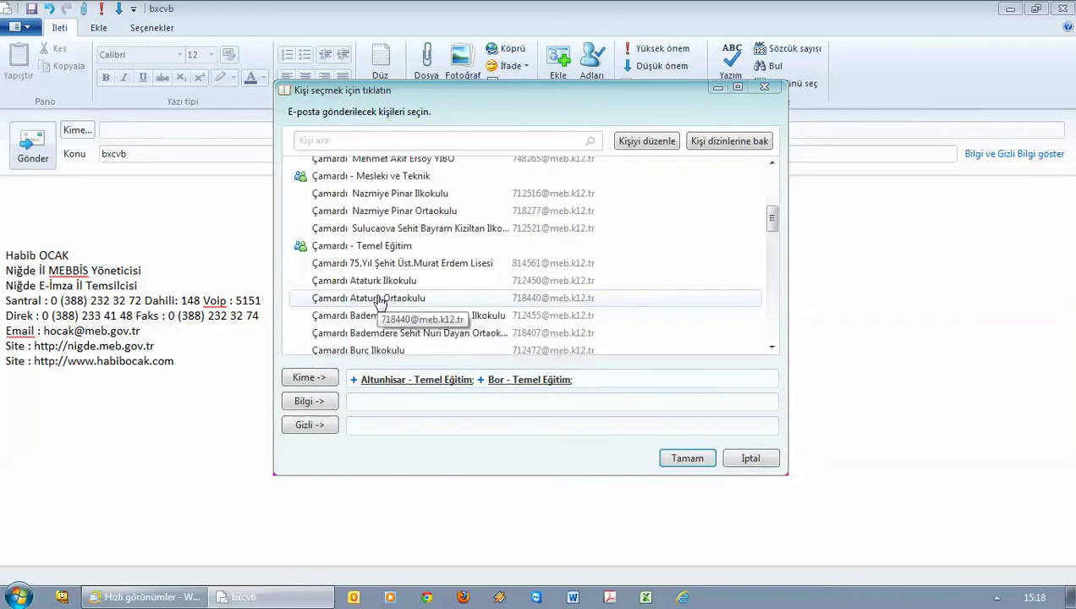
pyautogui.doubleClick(370, 246)
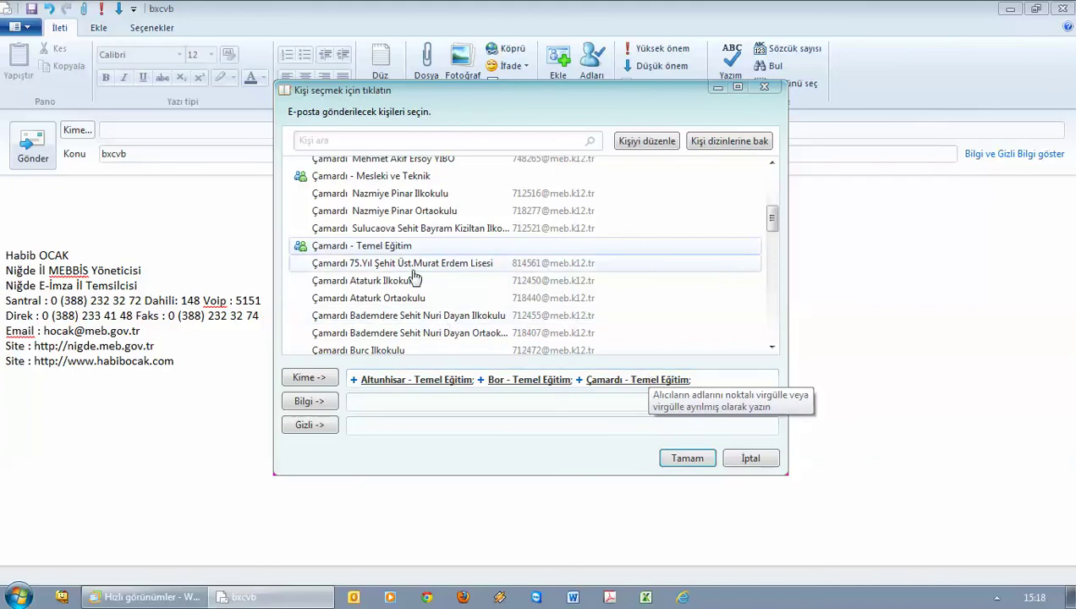
pyautogui.scroll(-10, 415, 277)
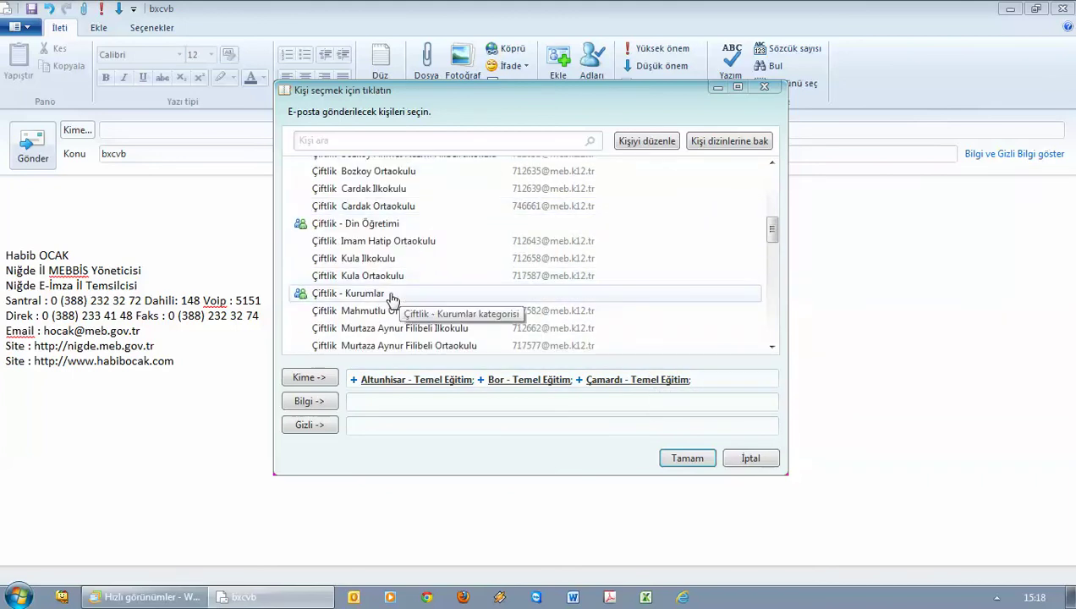
pyautogui.scroll(-4, 392, 297)
# Add Çiftlik and Ulukışla - Temel Eğitim to the To line and confirm the recipients
pyautogui.doubleClick(384, 281)
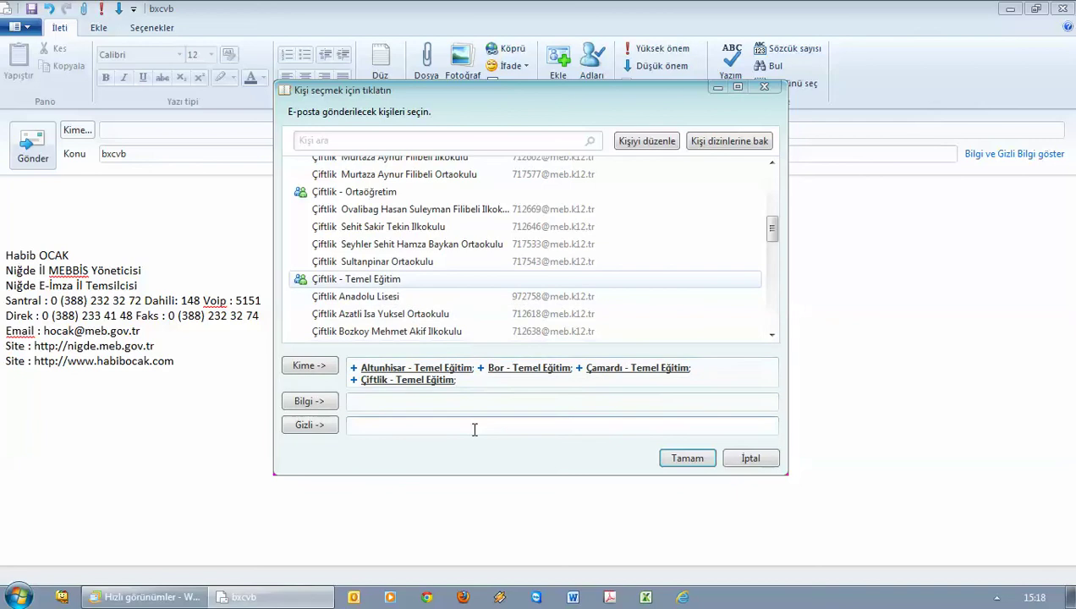
pyautogui.scroll(-5, 385, 312)
pyautogui.scroll(-10, 385, 312)
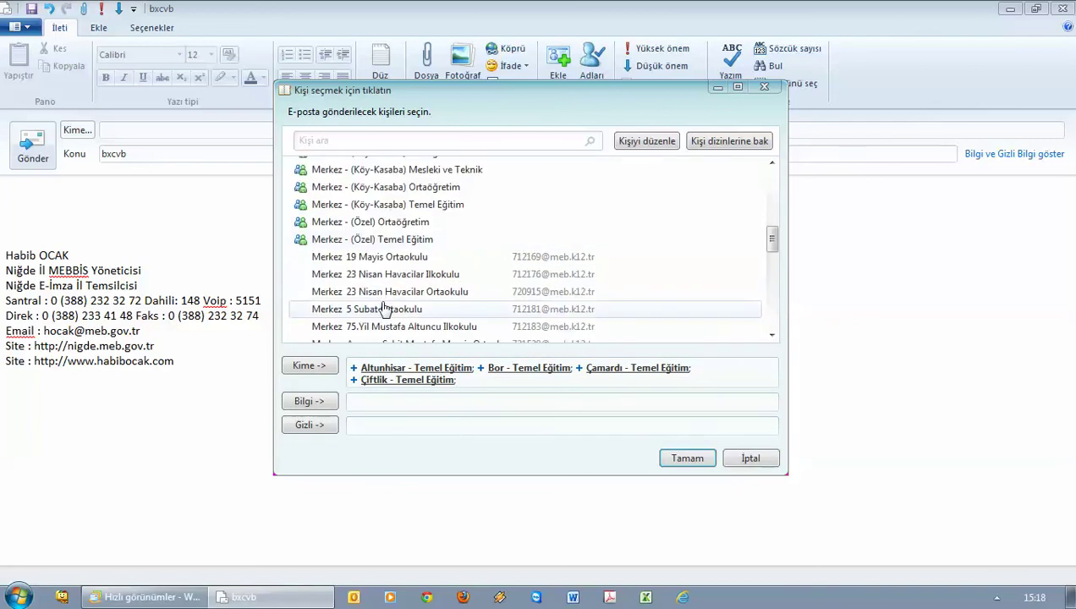
pyautogui.scroll(-2, 372, 271)
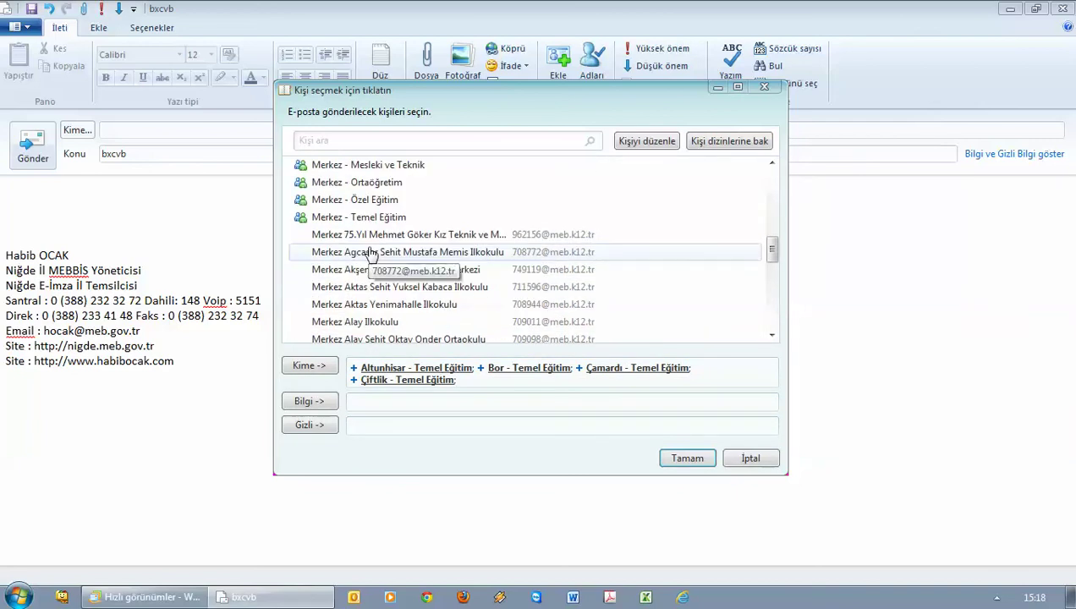
pyautogui.scroll(-5, 372, 258)
pyautogui.scroll(-20, 380, 265)
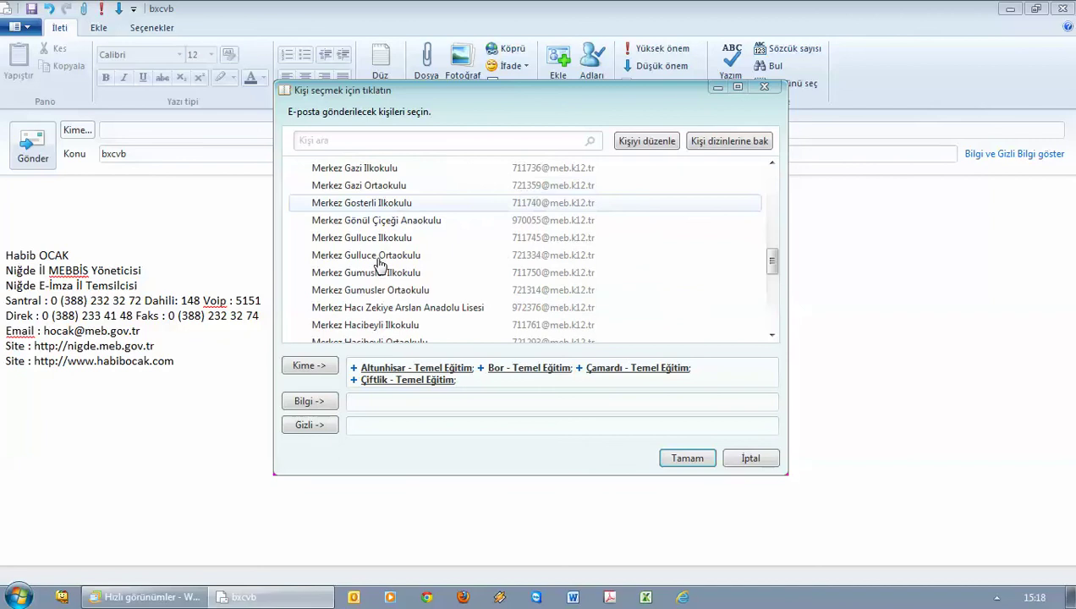
pyautogui.scroll(-20, 380, 265)
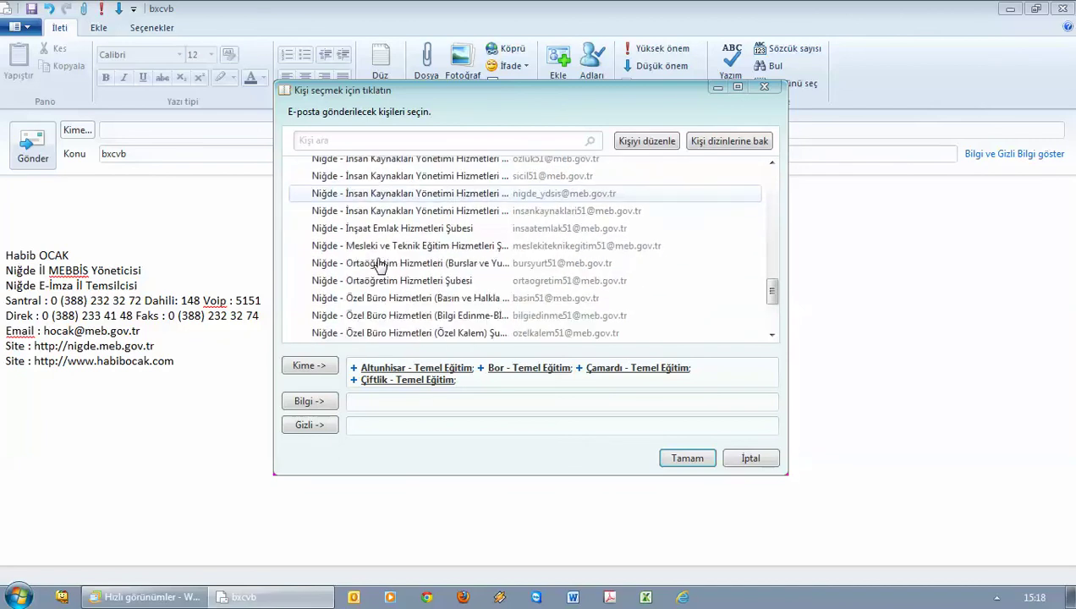
pyautogui.scroll(-10, 380, 265)
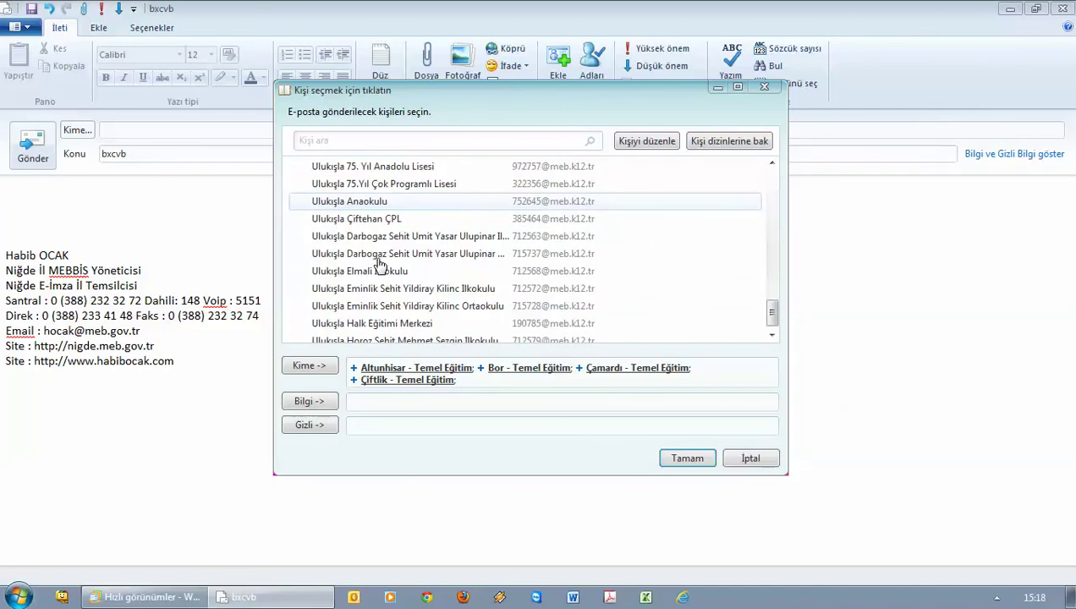
pyautogui.scroll(7, 379, 269)
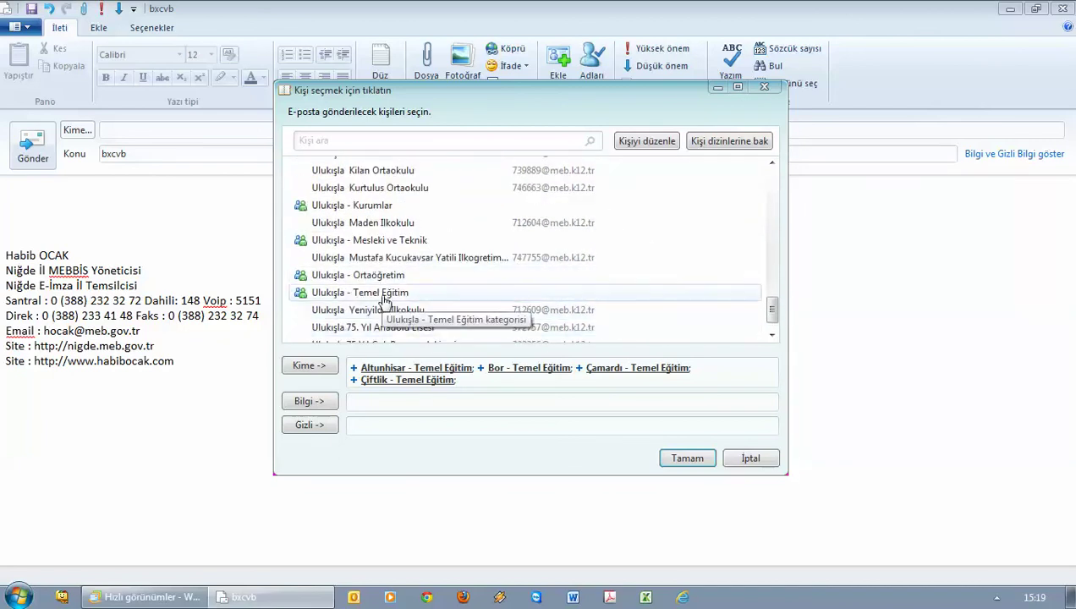
pyautogui.doubleClick(384, 296)
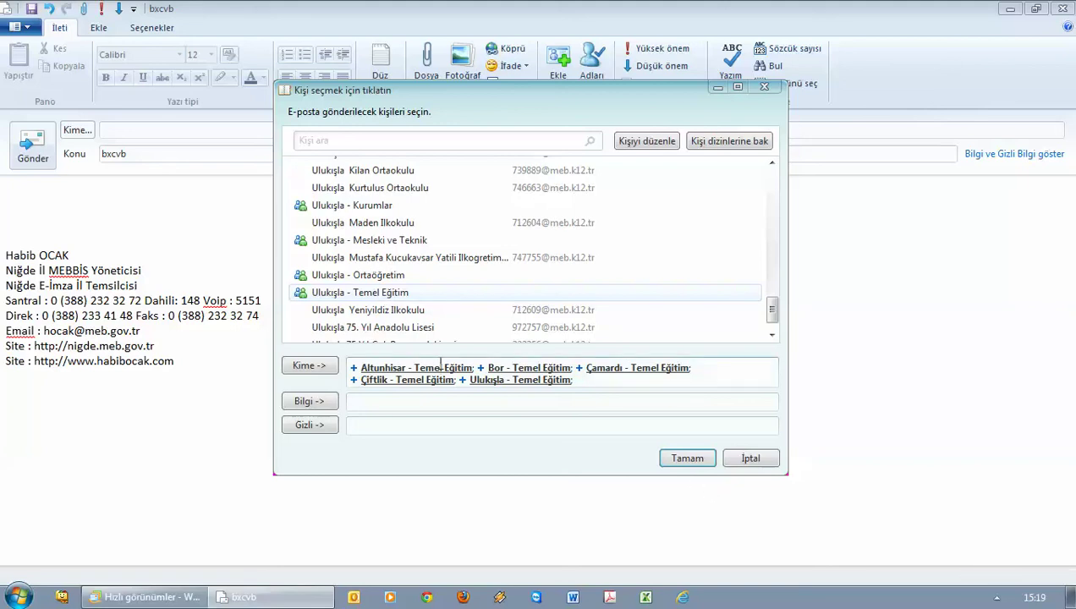
pyautogui.click(681, 461)
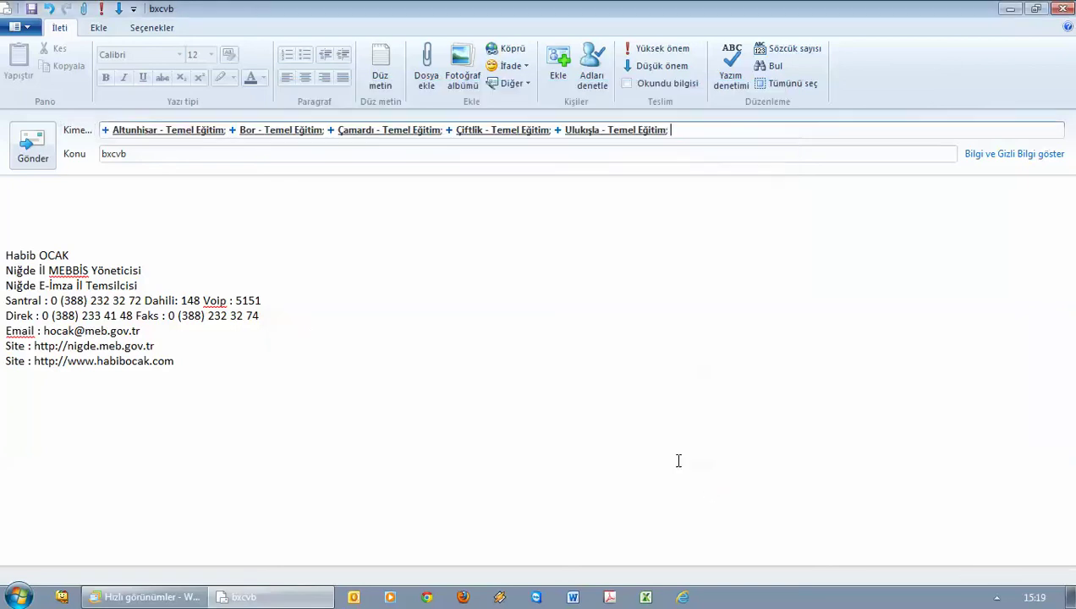
# Expand the Altunhisar group in the To field into its school addresses, dismissing the contact details that opened
pyautogui.click(104, 130)
pyautogui.doubleClick(119, 130)
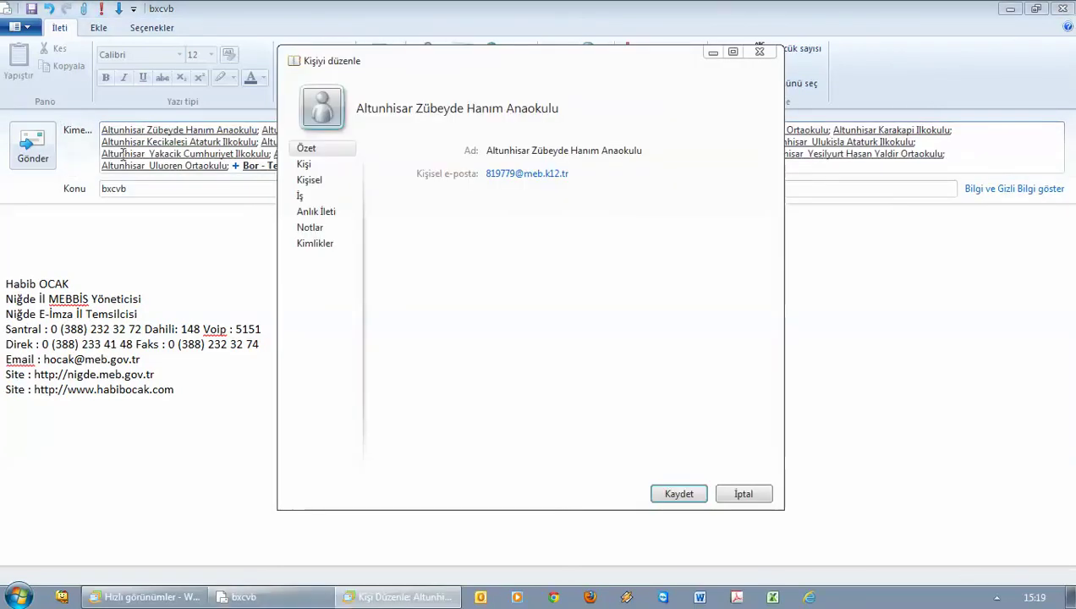
pyautogui.click(742, 495)
# Expand the Bor, Çiftlik and Ulukışla groups, then place the cursor at the top of the message body
pyautogui.click(235, 165)
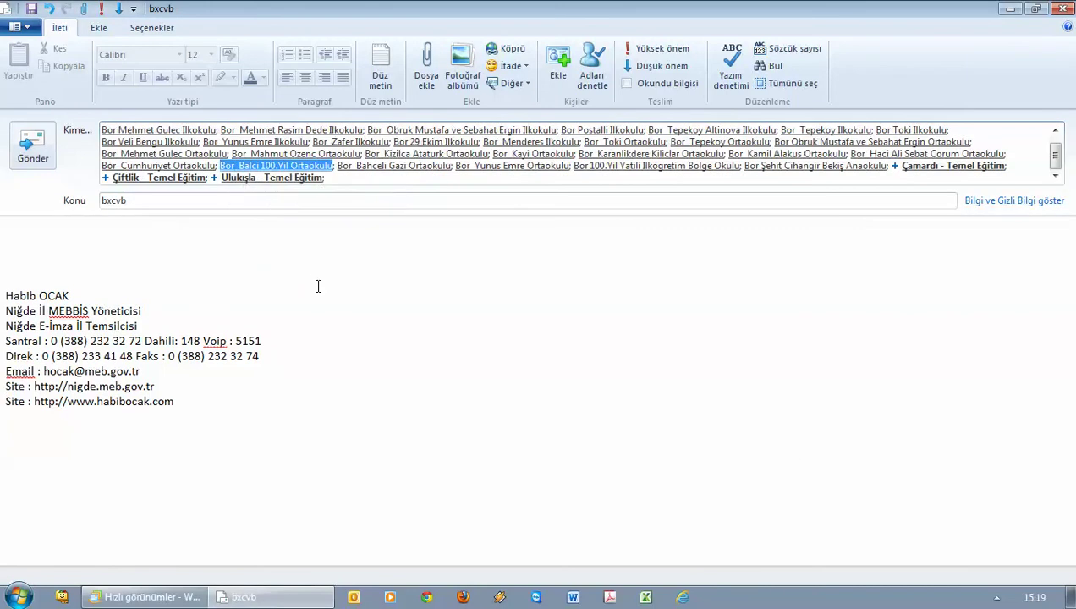
pyautogui.click(106, 178)
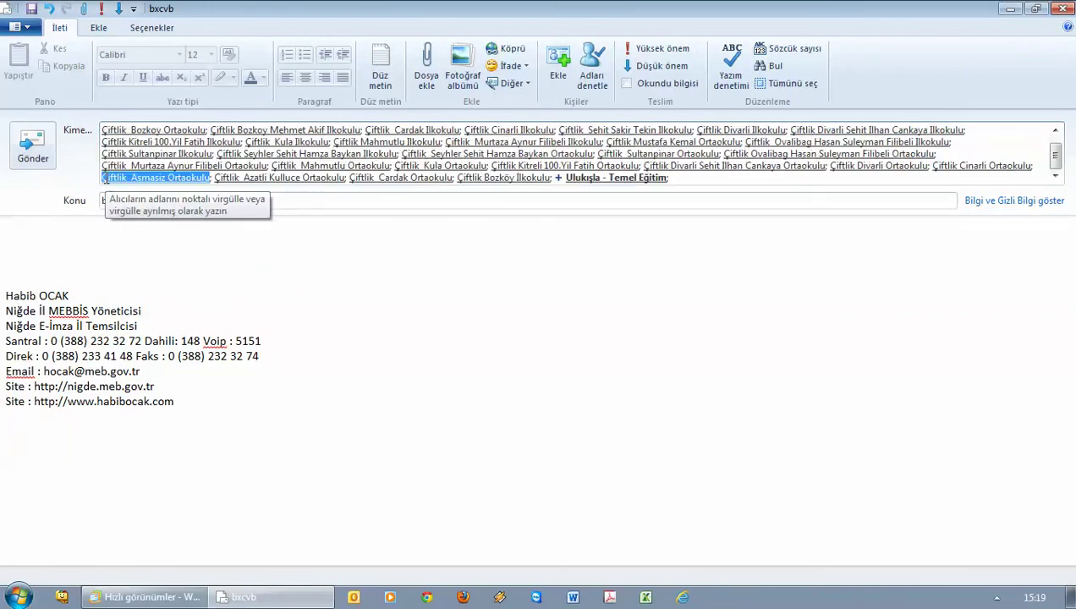
pyautogui.click(558, 179)
pyautogui.scroll(3, 670, 160)
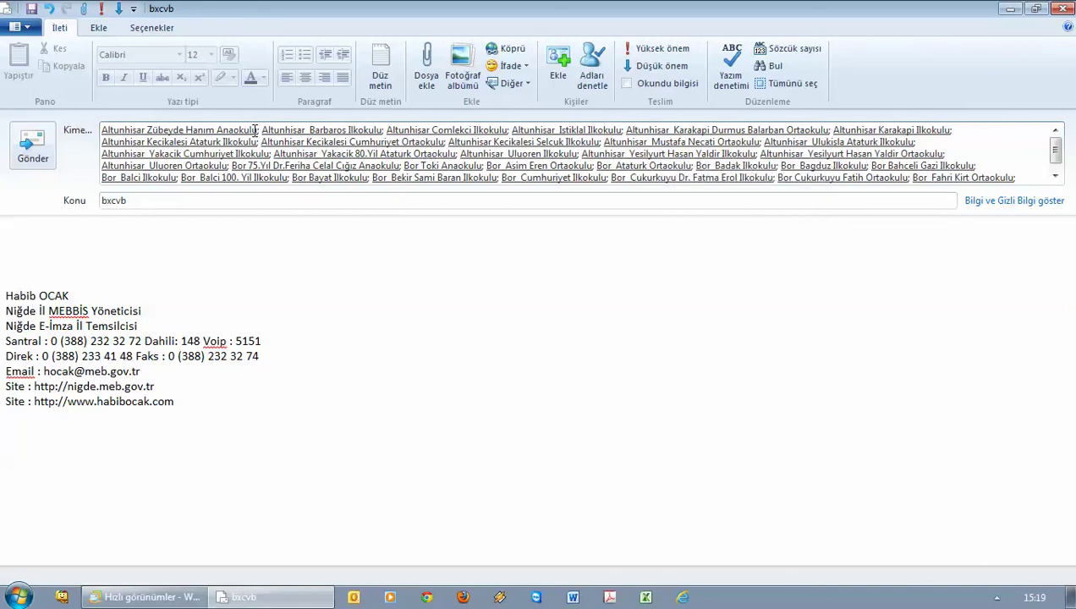
pyautogui.click(162, 245)
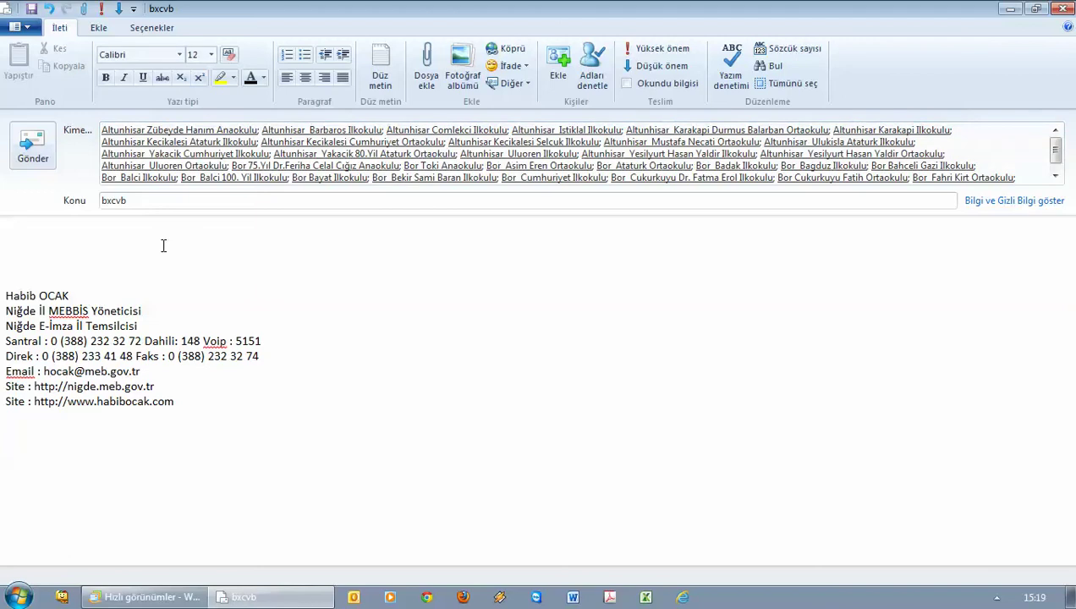